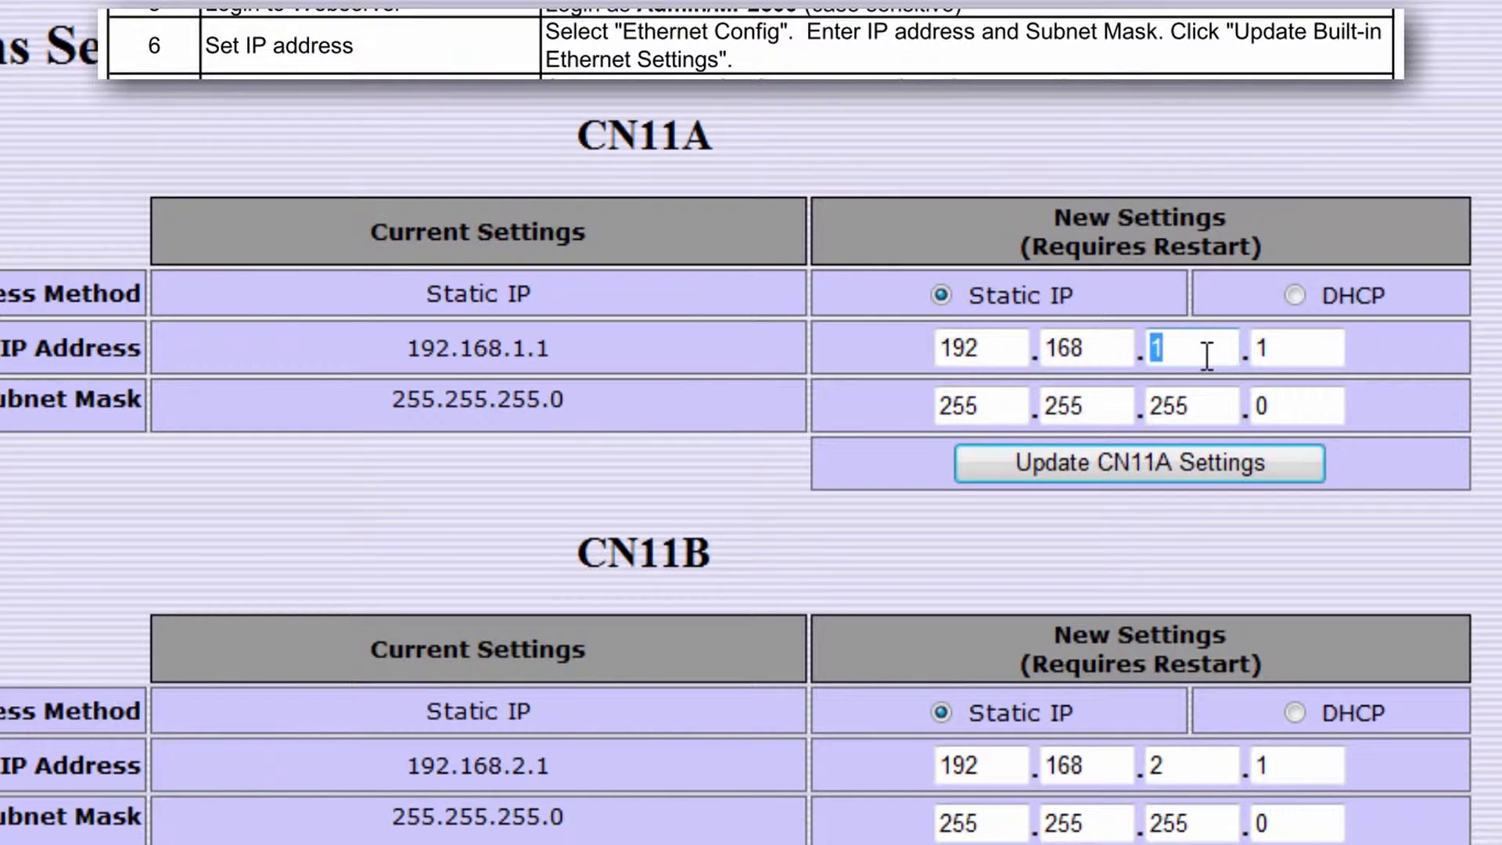
Enter 15 in CN11A's third IP octet, then confirm the SRAM re-initialization and the controller reboot.
{"action": "type", "text": "15"}
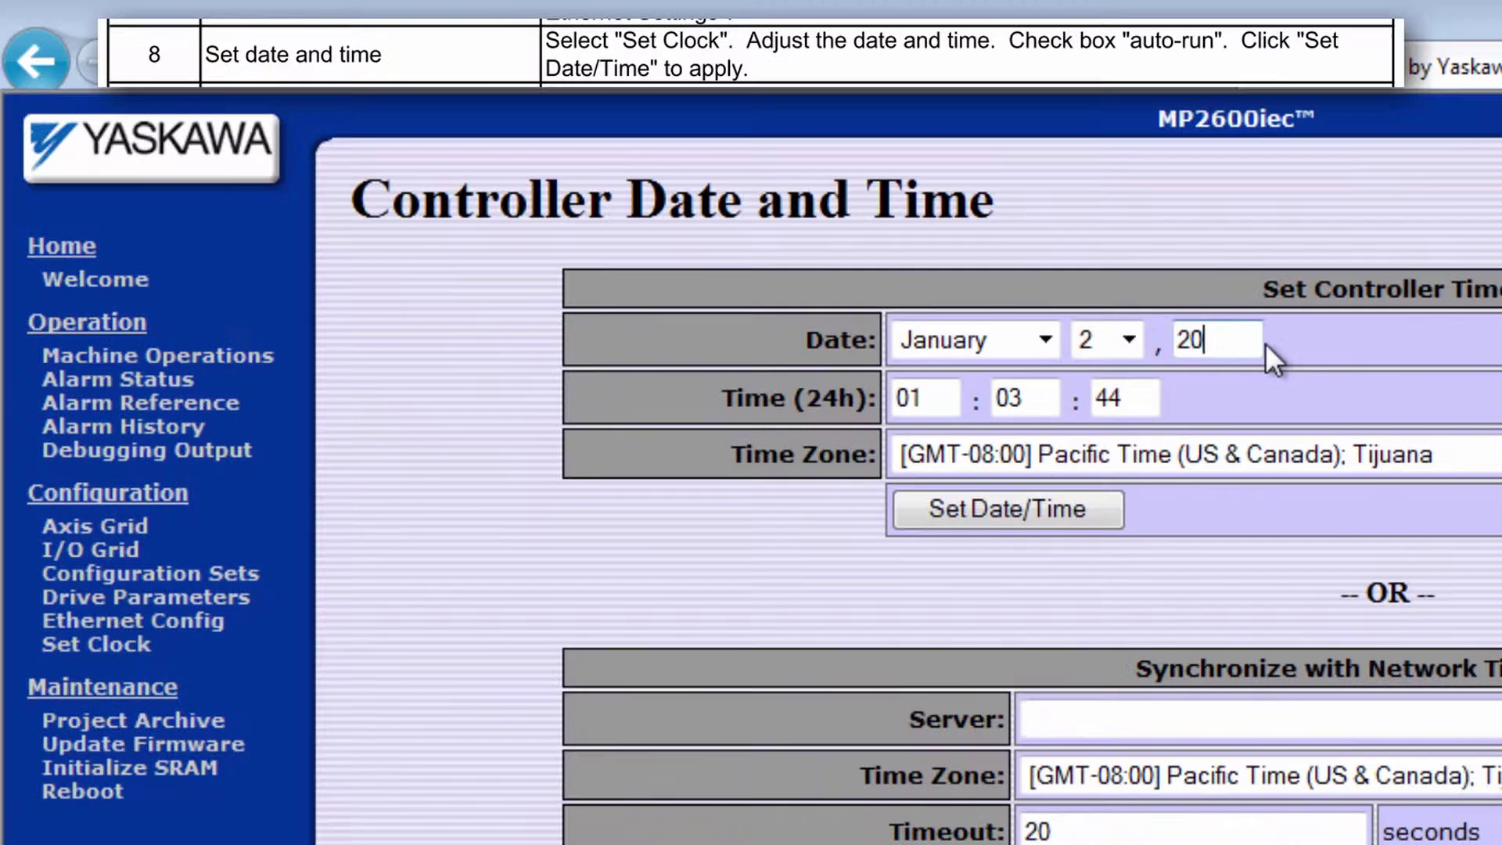
{"action": "type", "text": "14"}
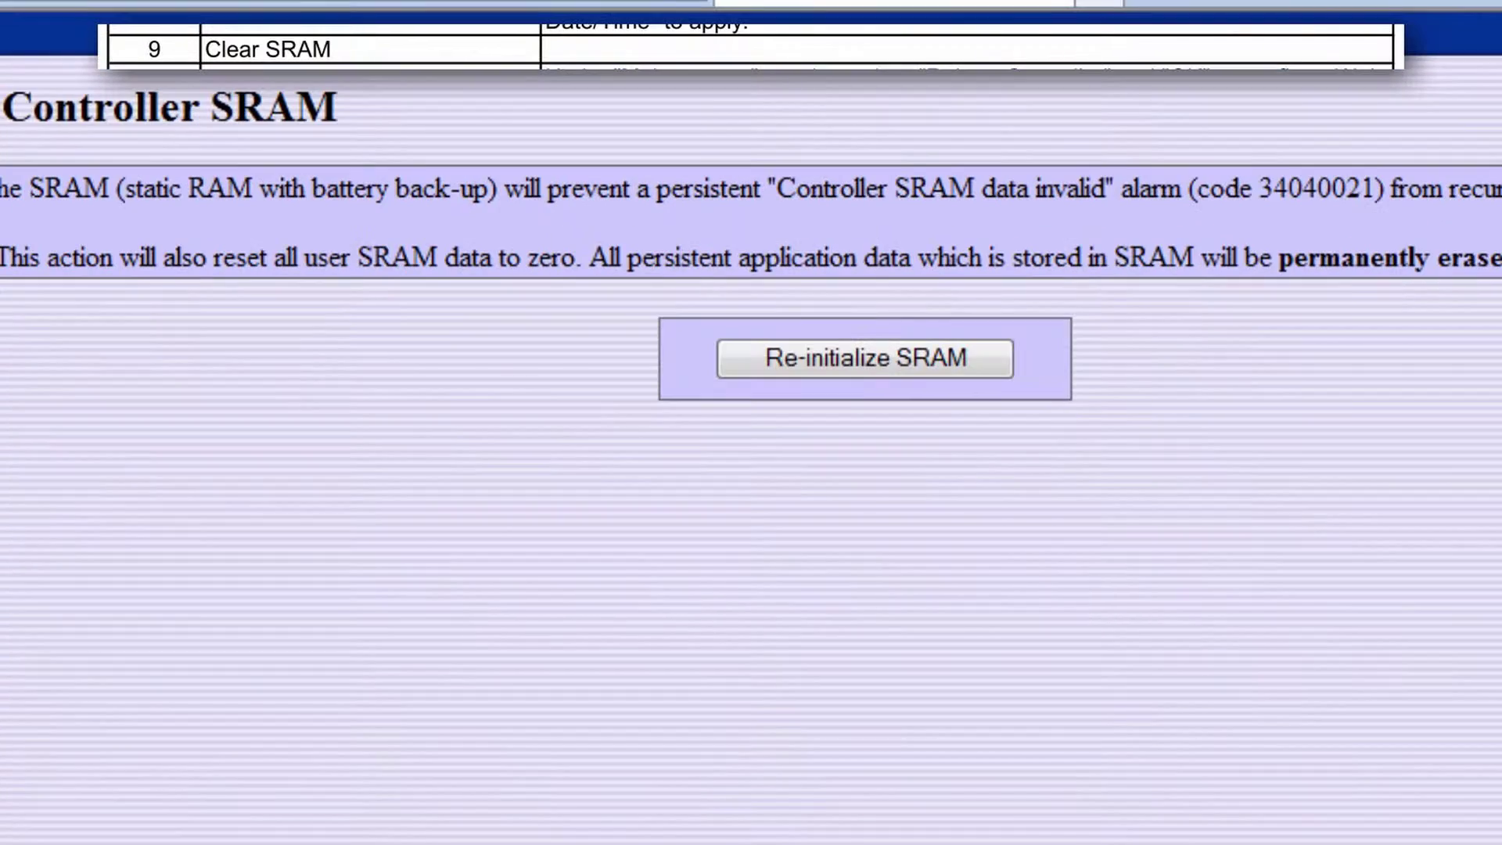
{"action": "left_click", "coordinate": [1471, 438]}
{"action": "left_click", "coordinate": [1326, 806]}
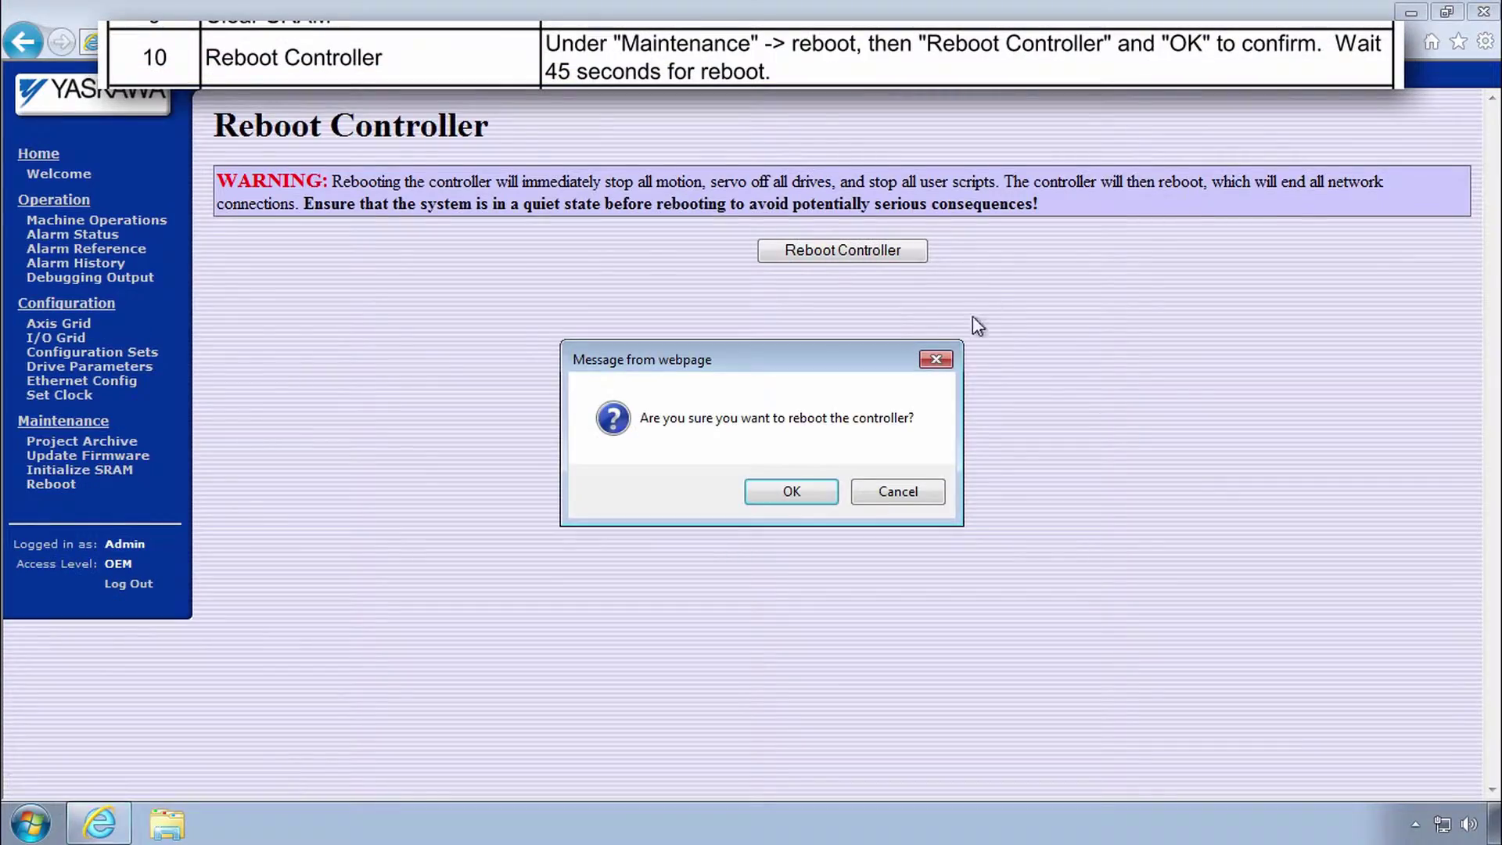
{"action": "left_click", "coordinate": [785, 490]}
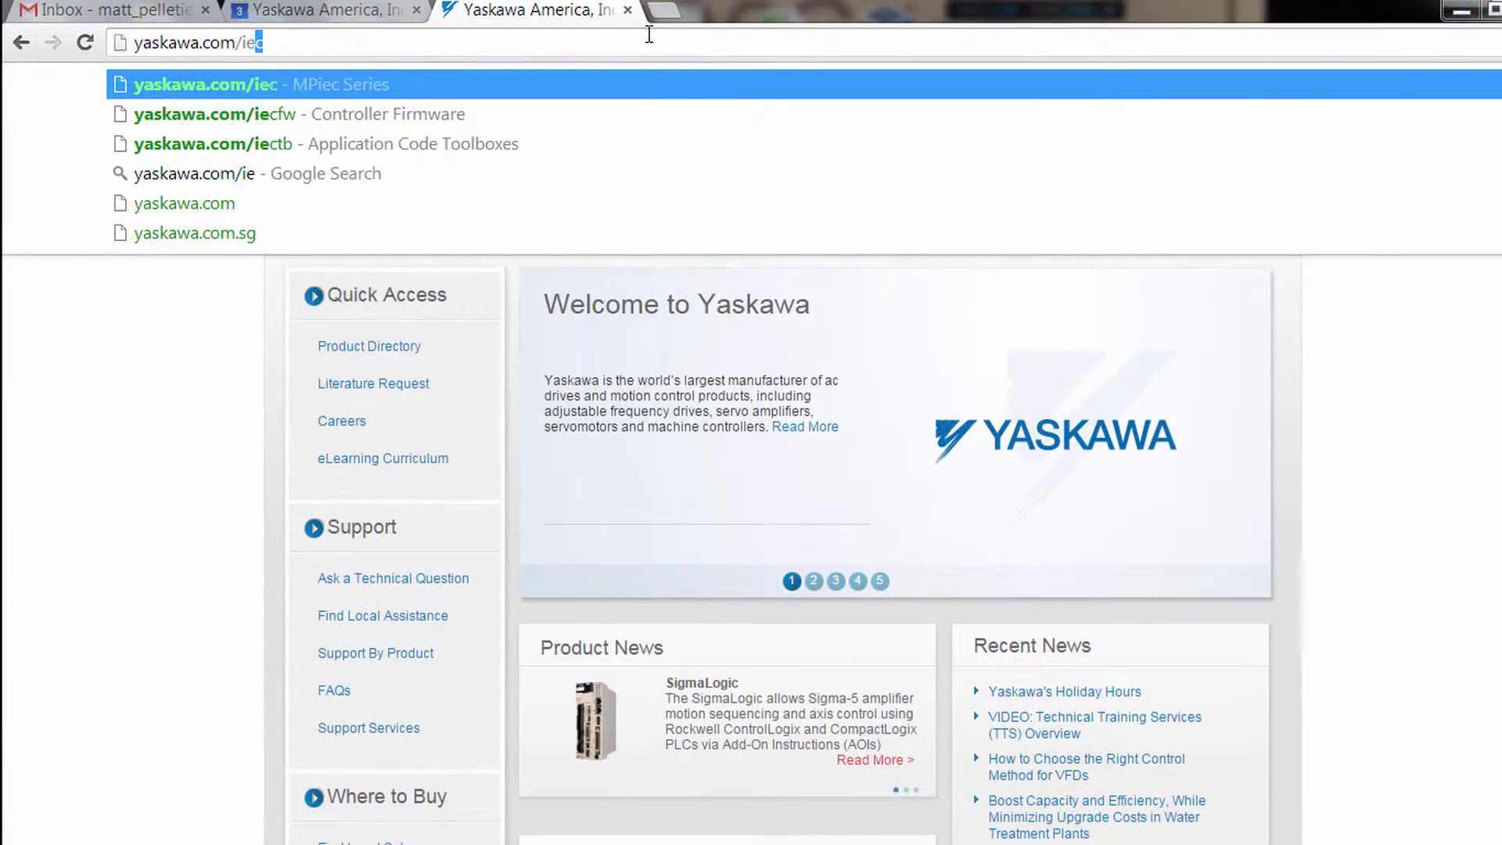
Load yaskawa.com and show the Documents tab of the MP2600iec product page.
{"action": "key", "text": "Return"}
{"action": "scroll", "coordinate": [858, 465], "scroll_direction": "down", "scroll_amount": 5}
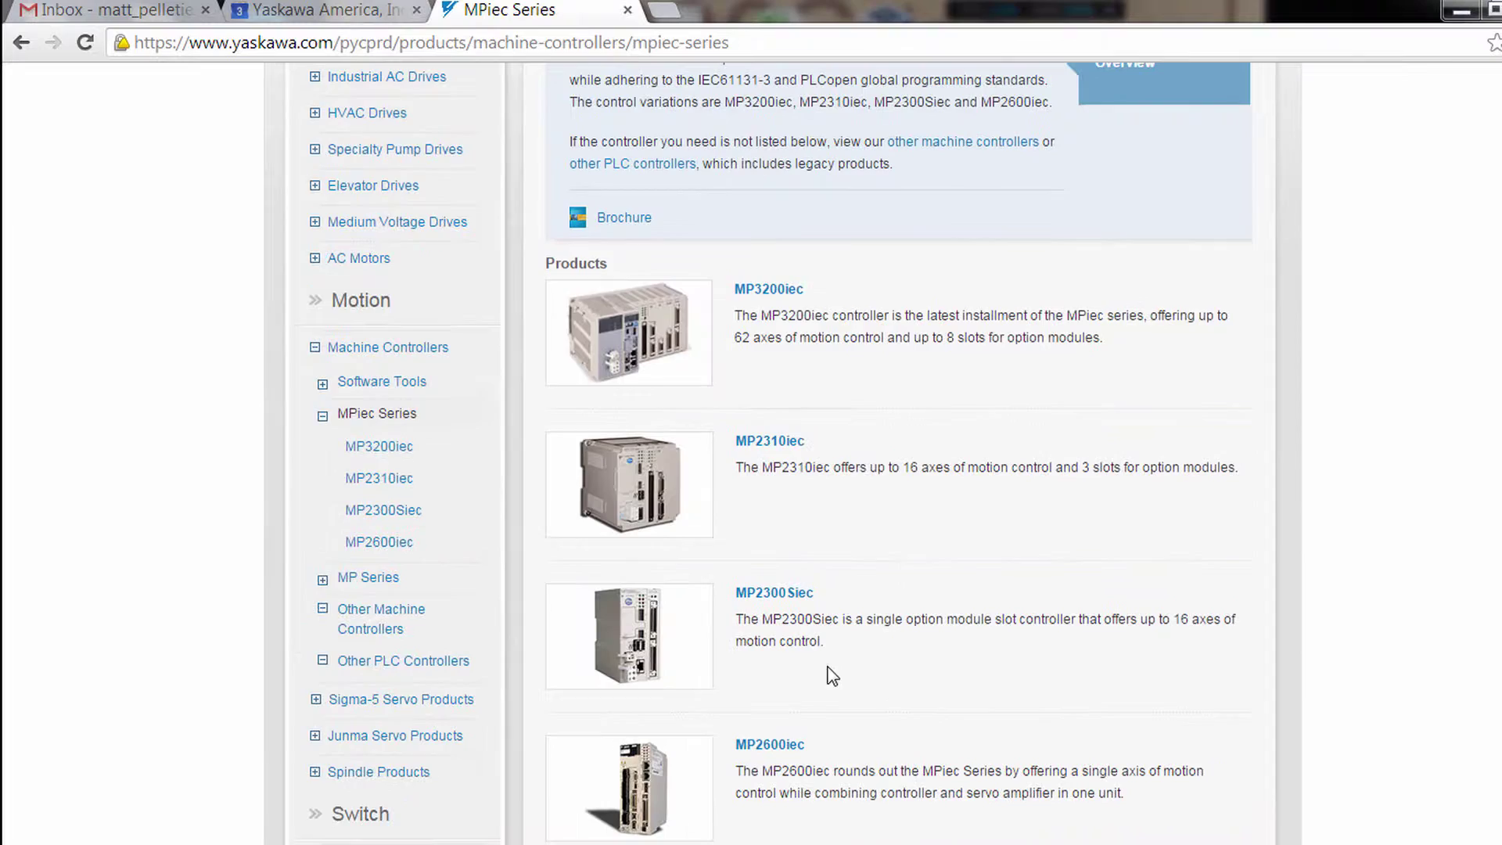
{"action": "left_click", "coordinate": [768, 742]}
{"action": "left_click", "coordinate": [953, 227]}
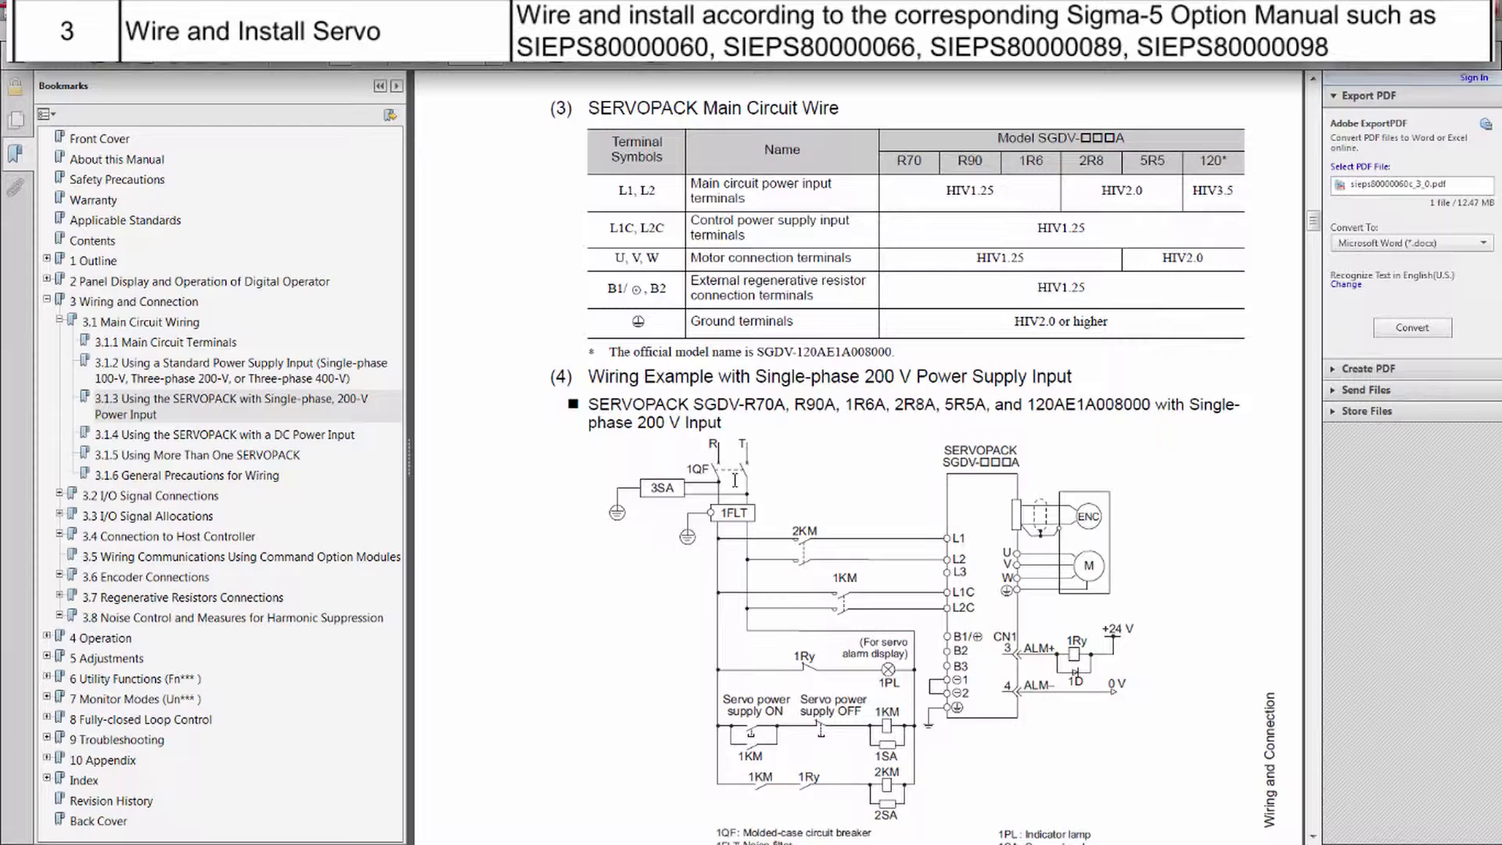
Jump to the Front Cover bookmark of the Σ-V servo user's manual.
{"action": "left_click", "coordinate": [123, 141]}
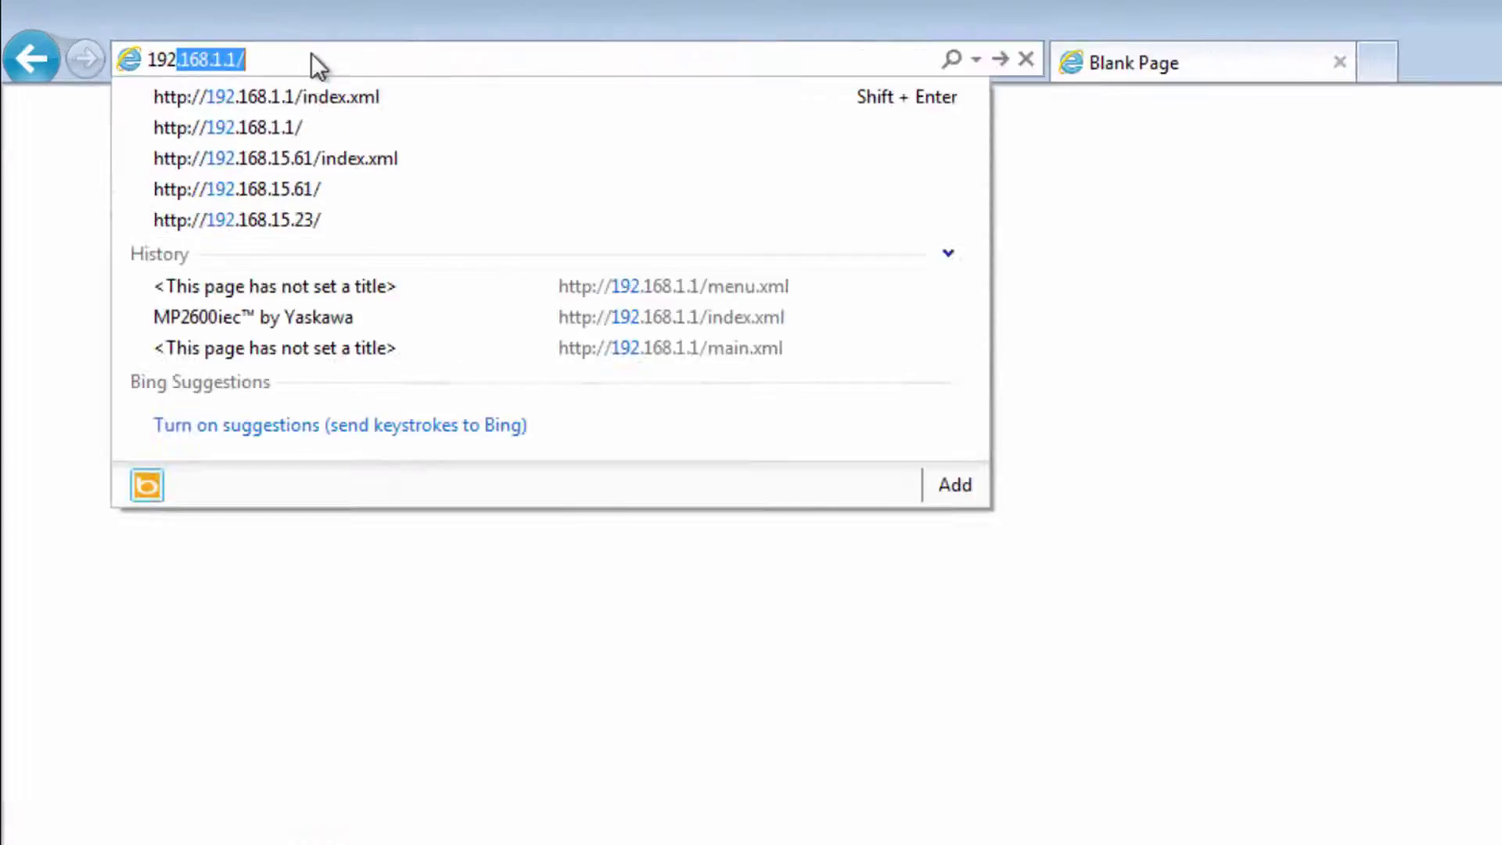
Load 192.168.1.1/ in Internet Explorer to reach the controller's web server.
{"action": "type", "text": "8.1.1/"}
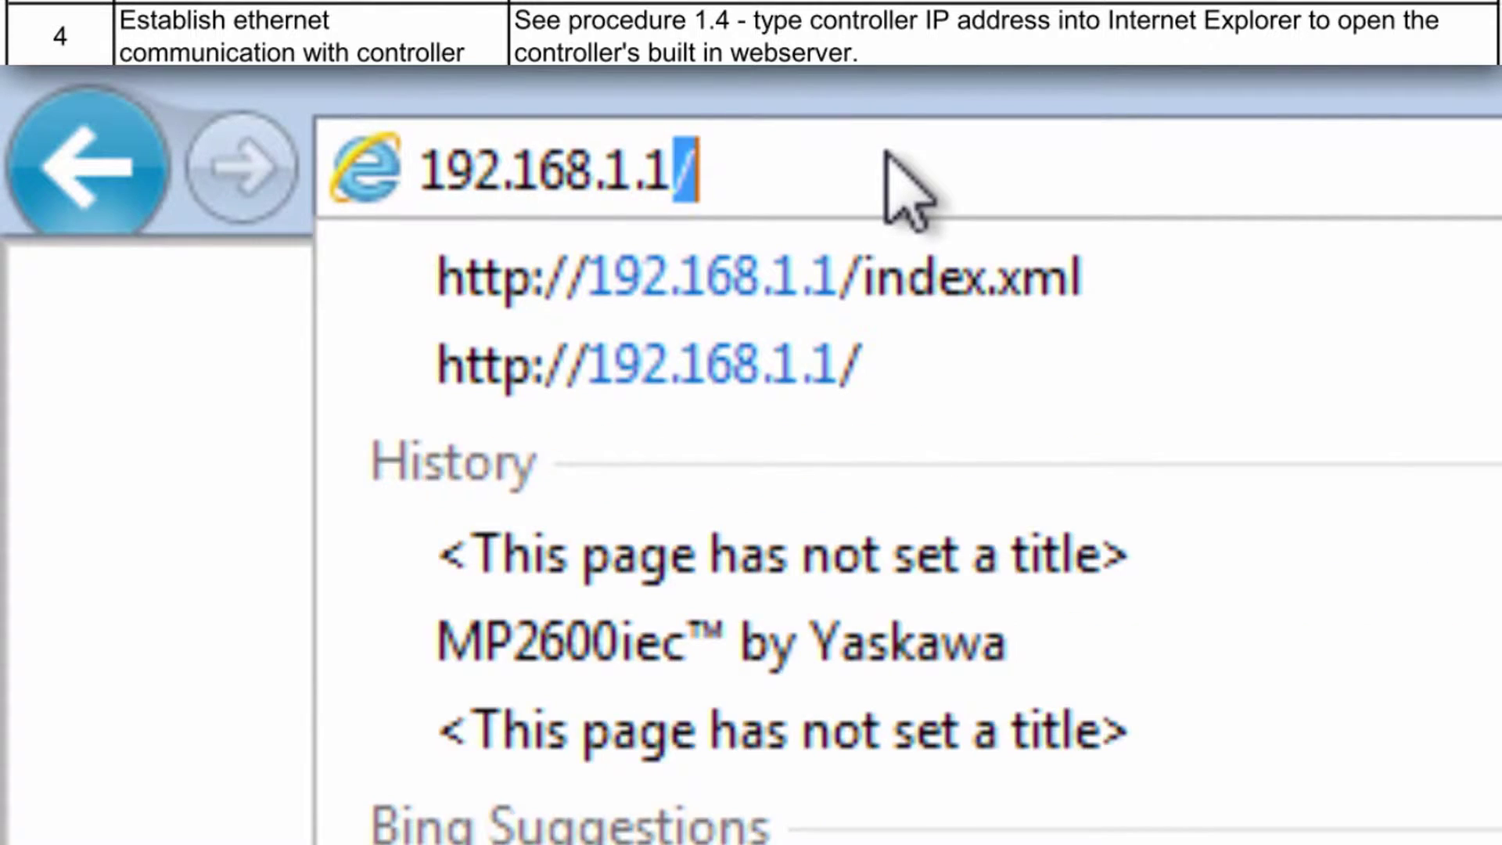
{"action": "key", "text": "Return"}
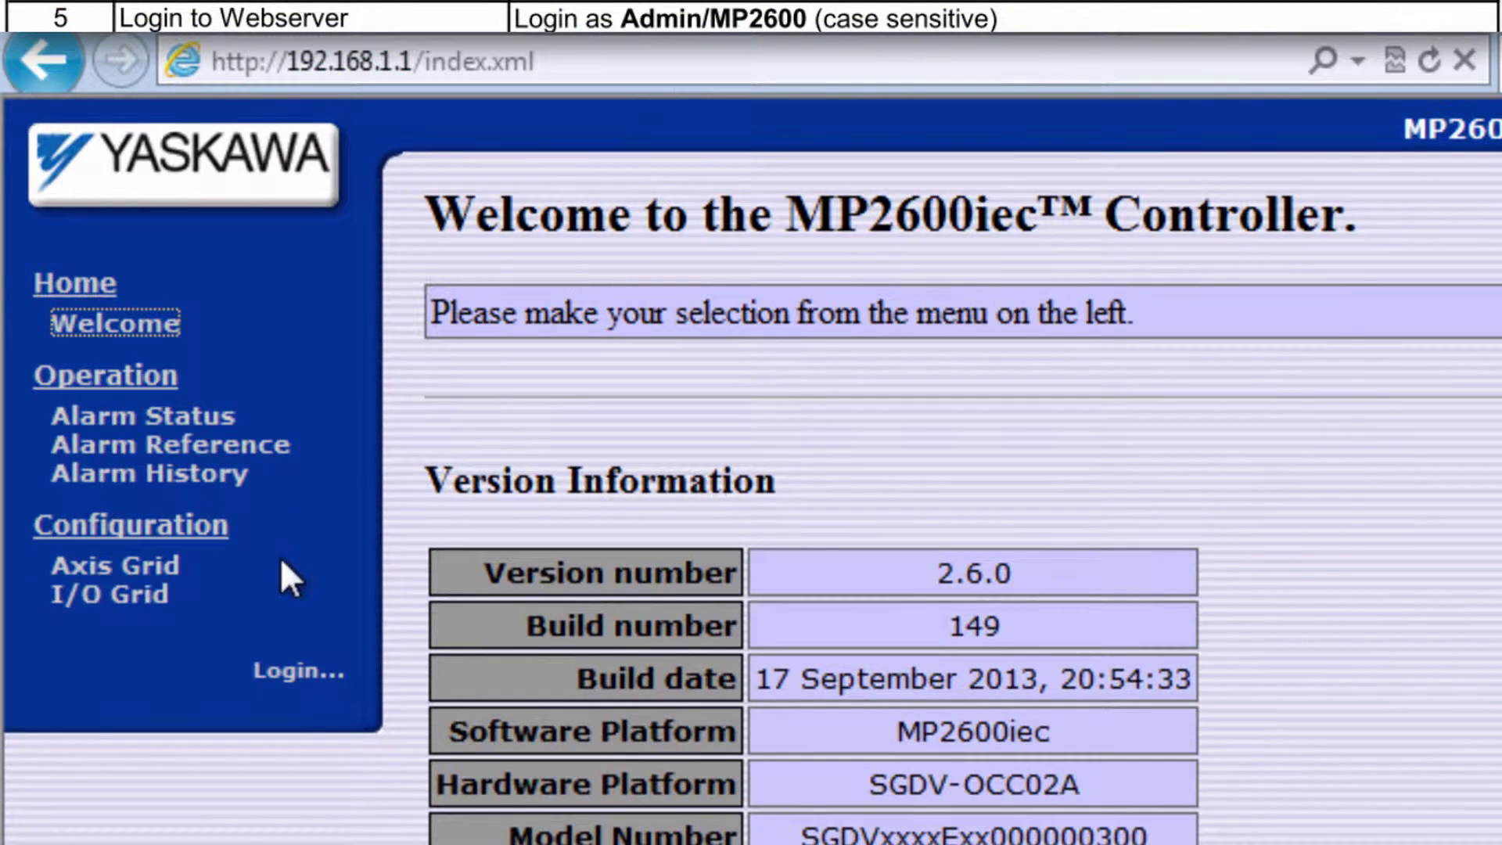
Log in to the web server with the administrator login name and password.
{"action": "left_click", "coordinate": [288, 687]}
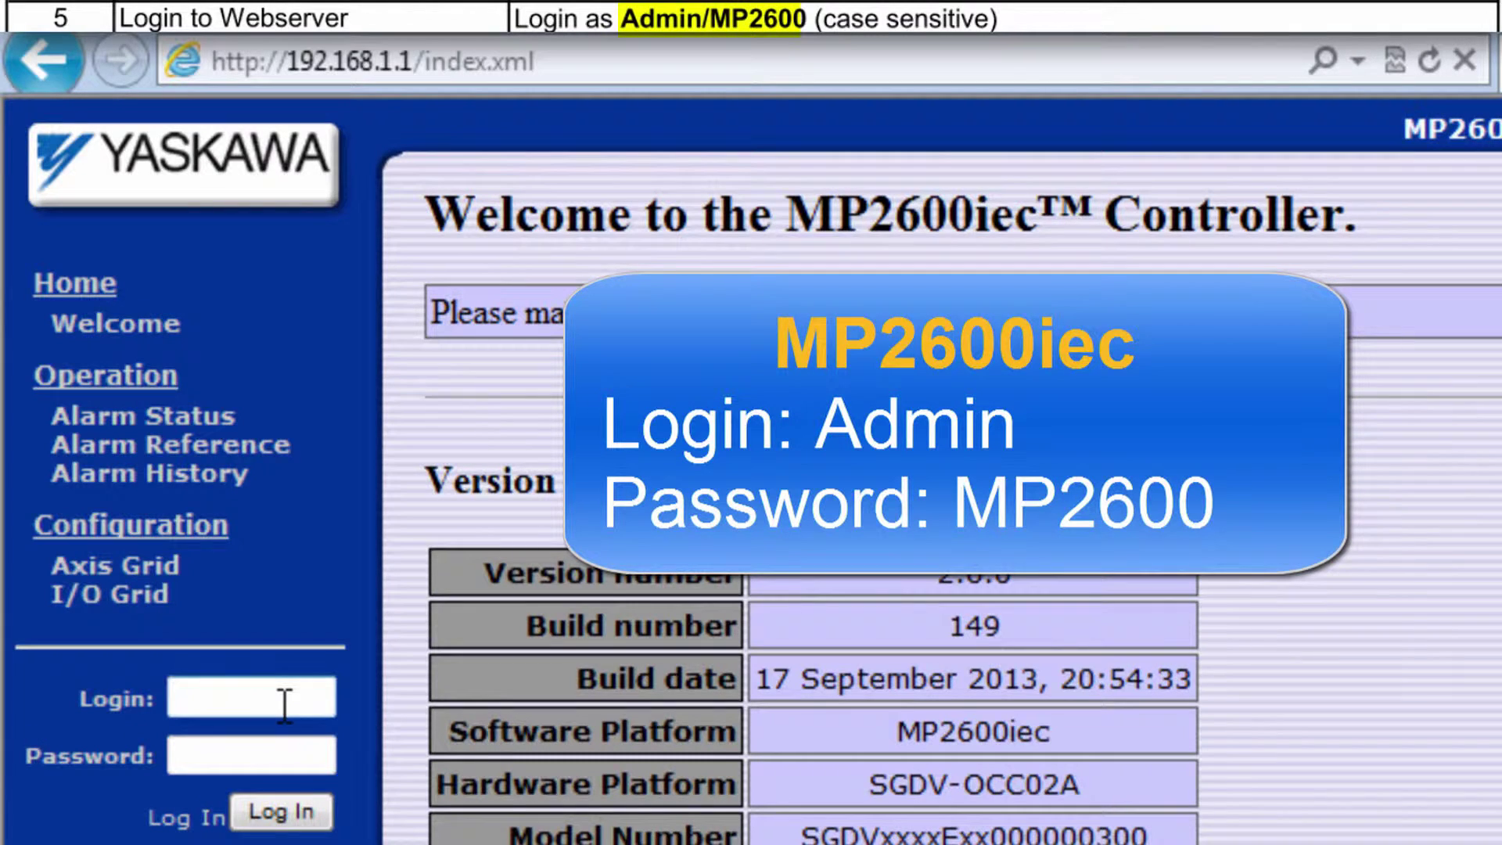
{"action": "left_click", "coordinate": [284, 705]}
{"action": "type", "text": "Admin"}
{"action": "key", "text": "Tab"}
{"action": "type", "text": "MP2"}
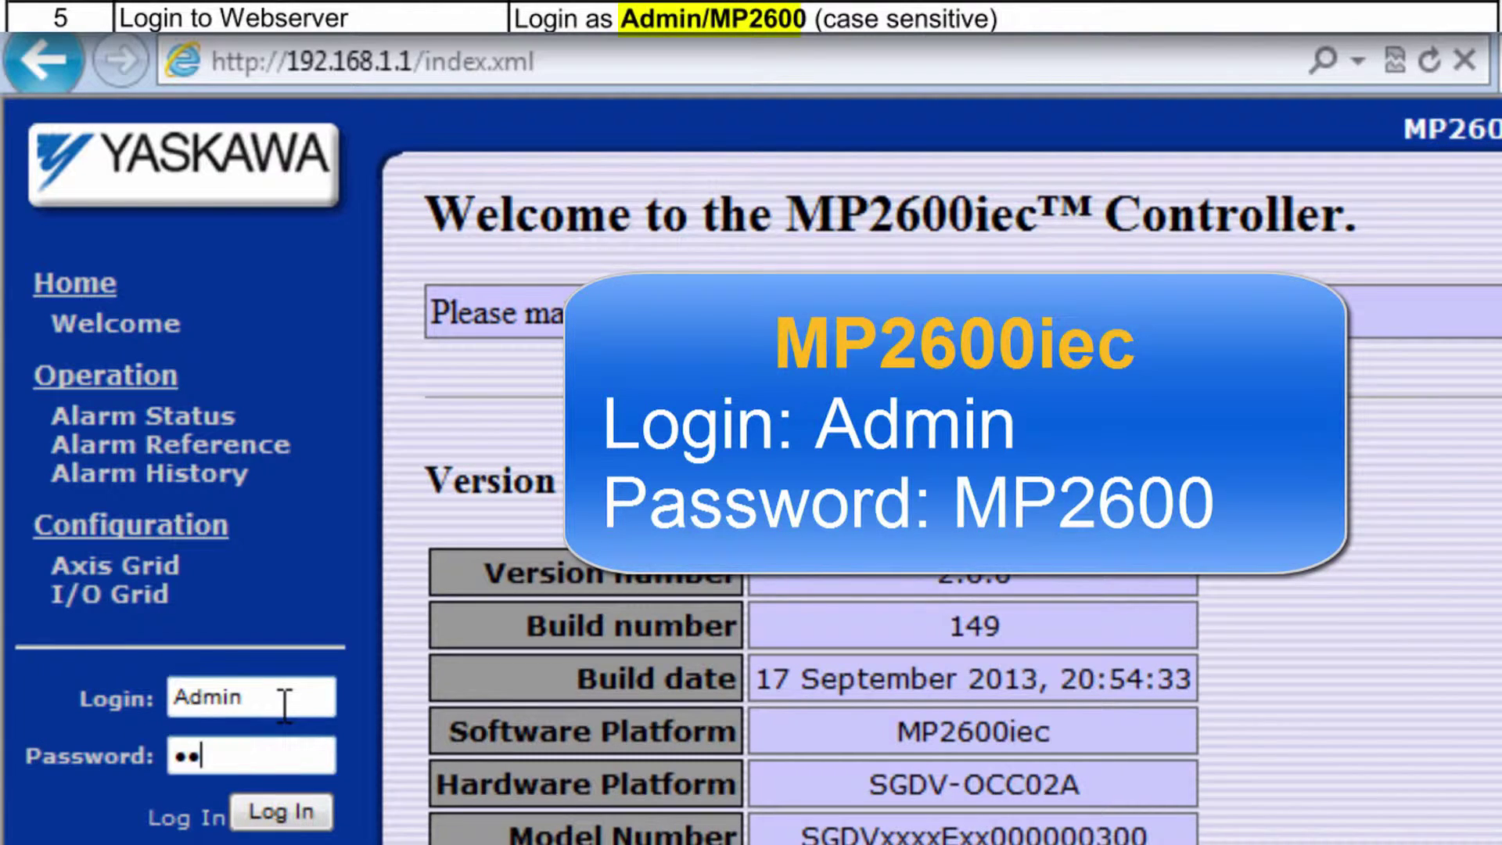
{"action": "type", "text": "600"}
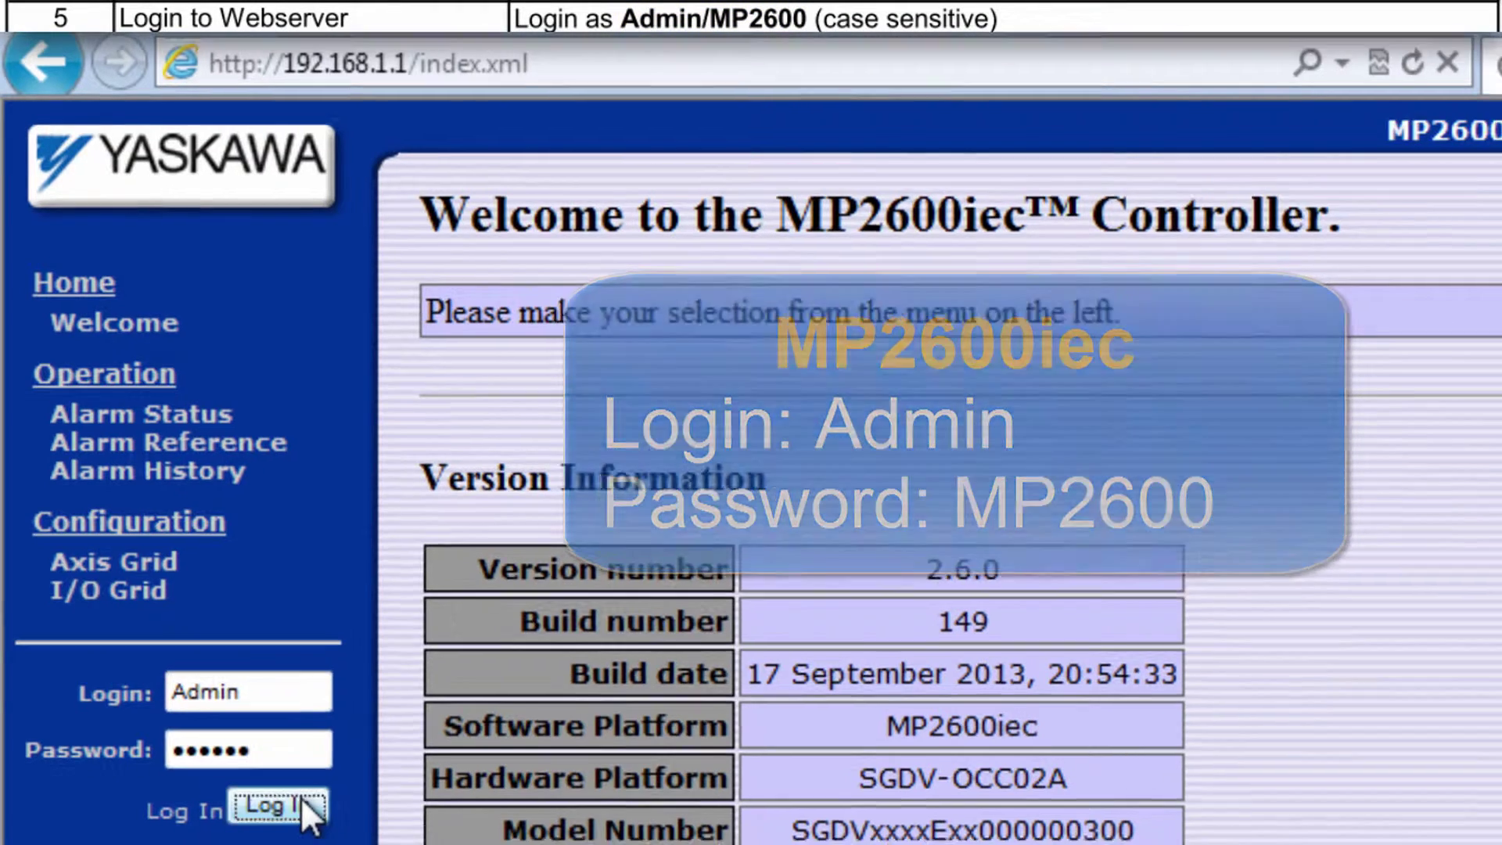
{"action": "left_click", "coordinate": [313, 806]}
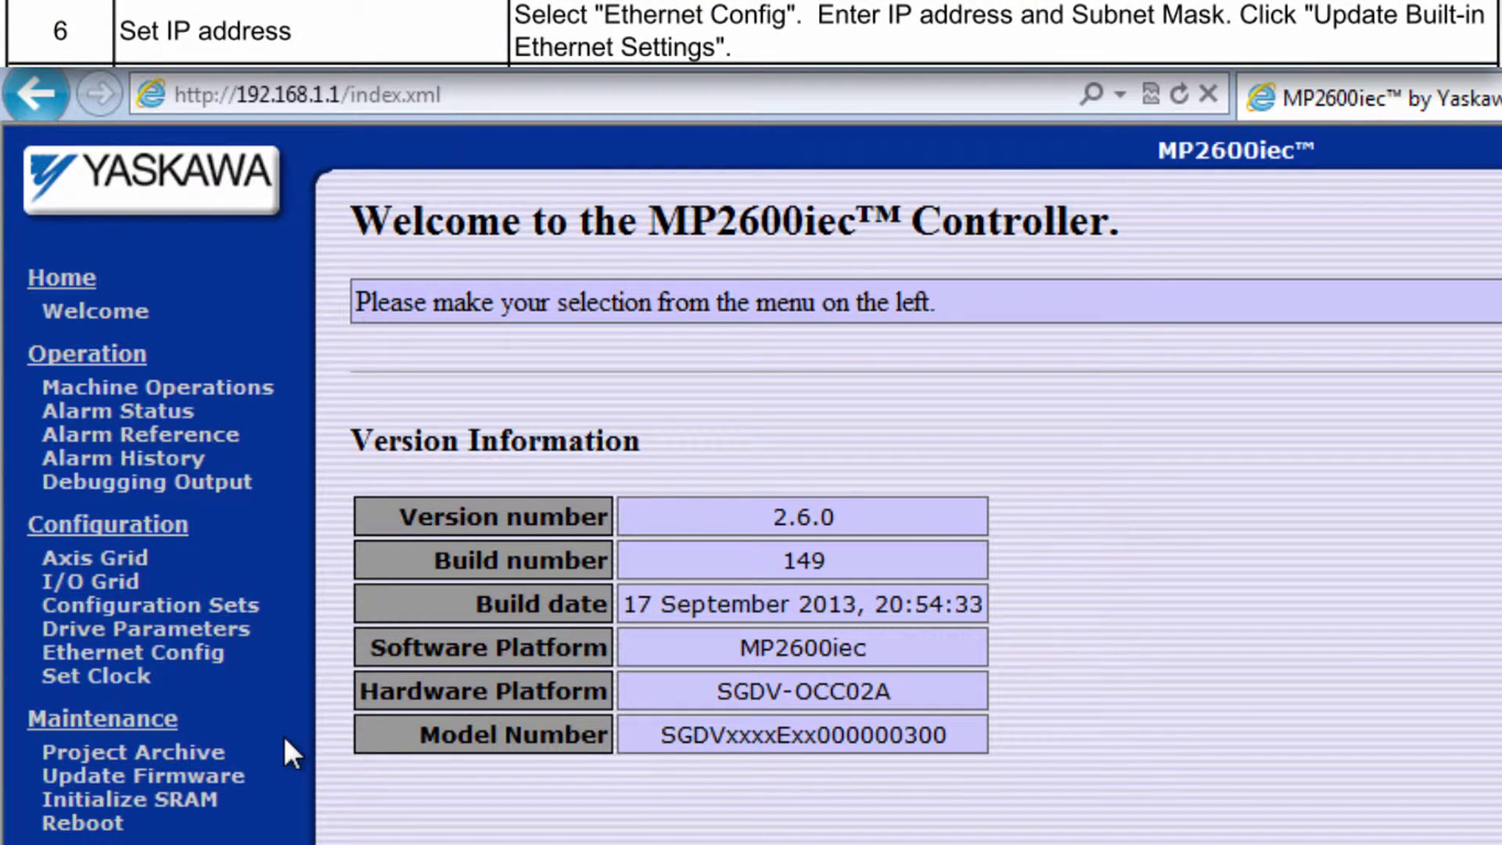
On Ethernet Config, set CN11A to 192.168.15.61 with mask 255.255.255.0 and update CN11A.
{"action": "left_click", "coordinate": [195, 655]}
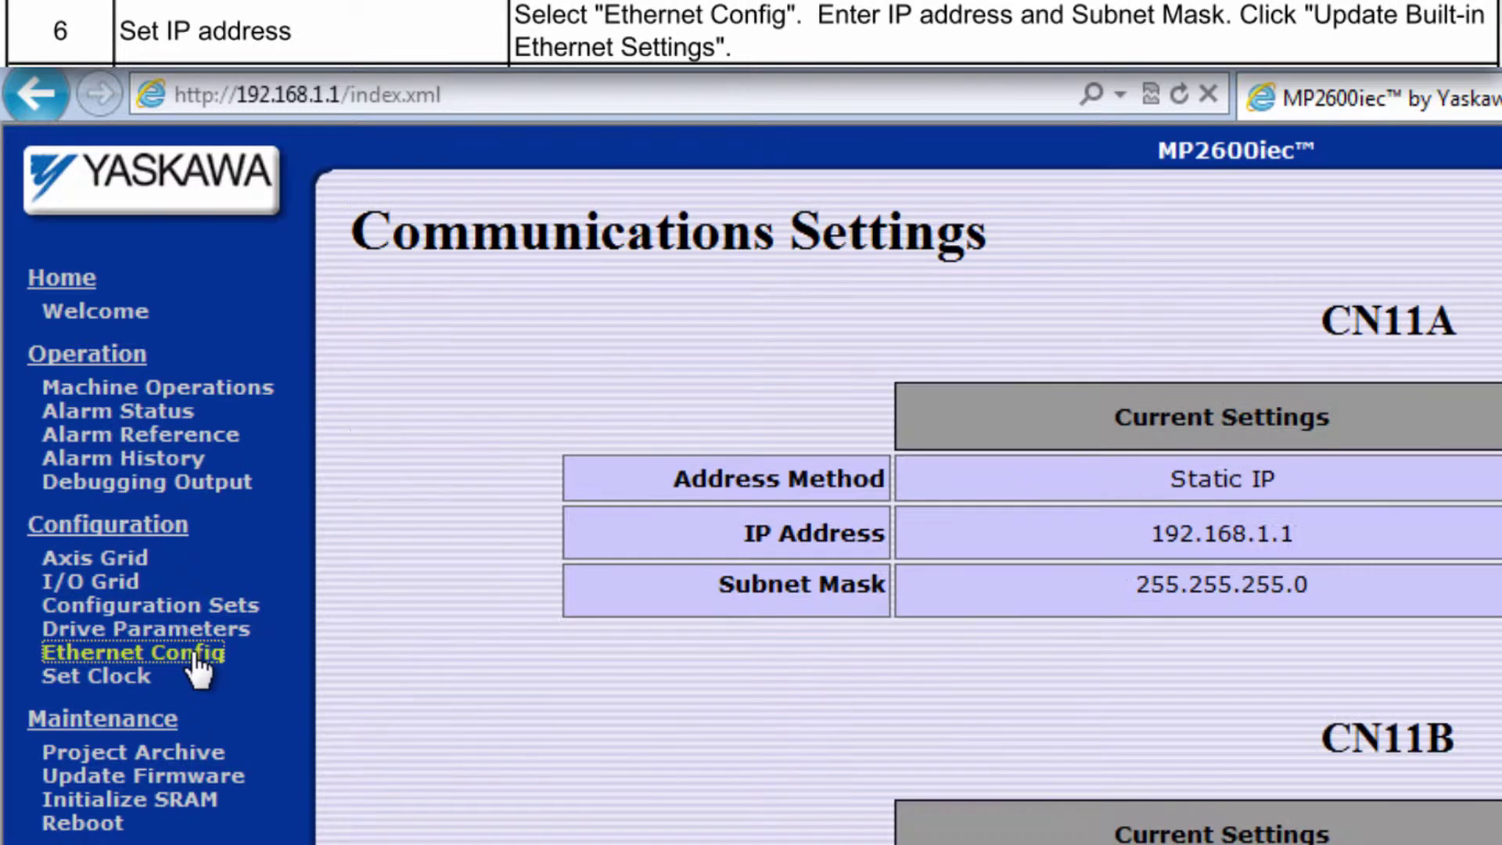
{"action": "left_click", "coordinate": [196, 657]}
{"action": "double_click", "coordinate": [1296, 321]}
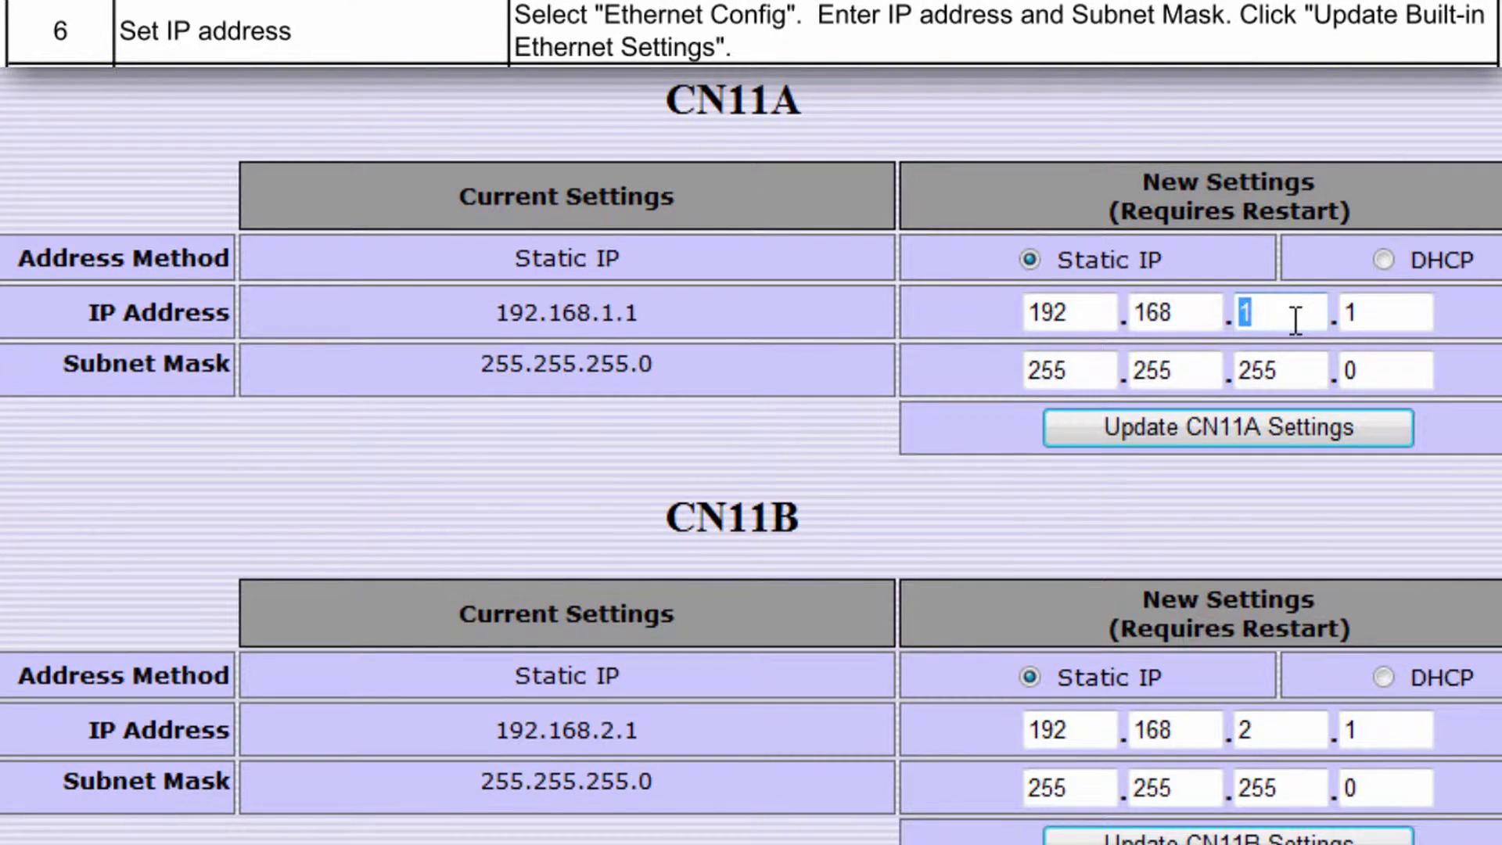
{"action": "type", "text": "15"}
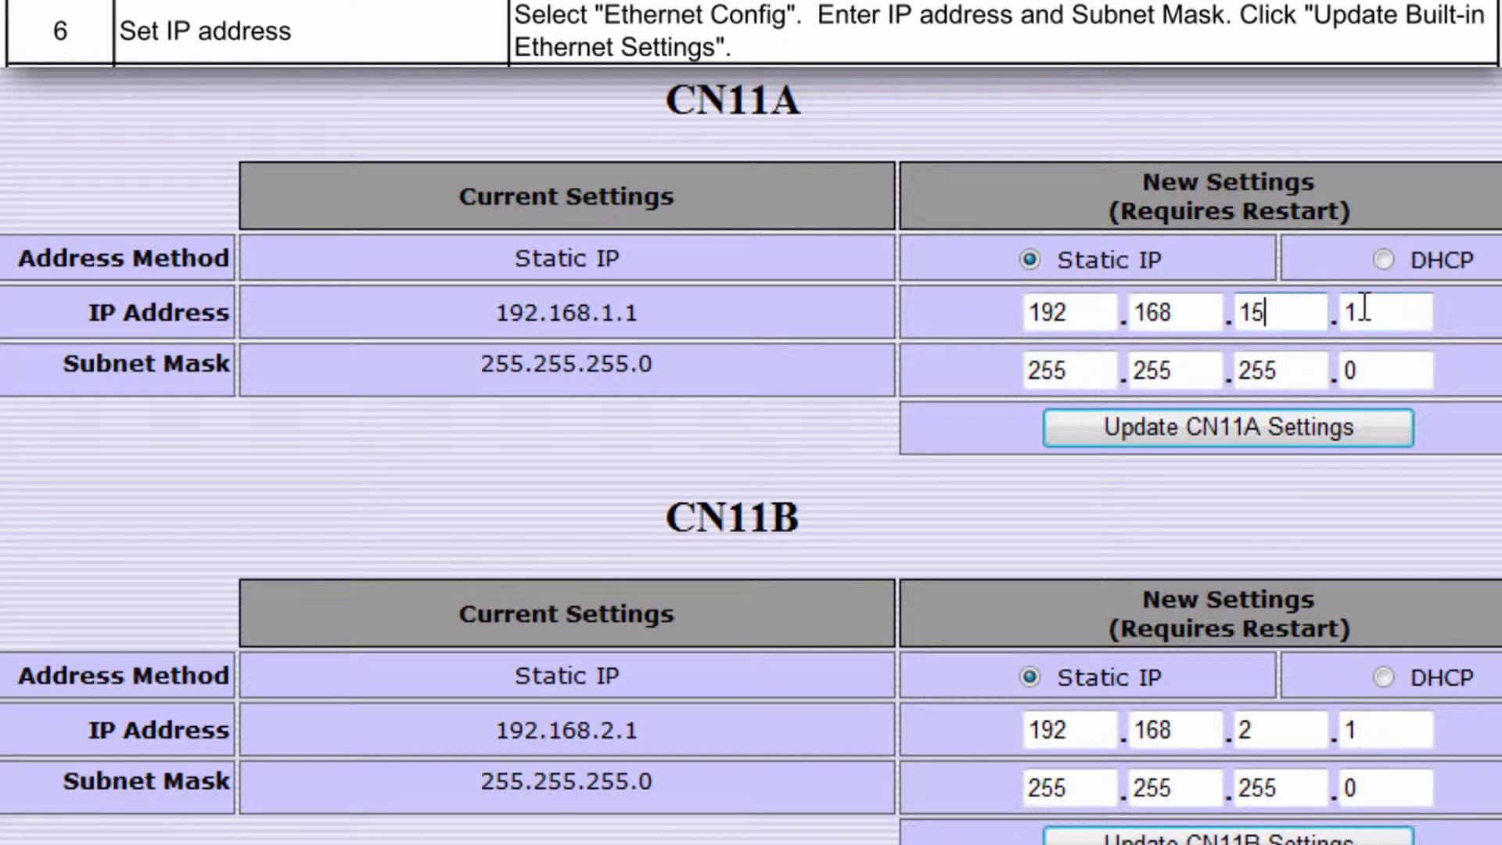
{"action": "double_click", "coordinate": [1364, 308]}
{"action": "type", "text": "61"}
{"action": "double_click", "coordinate": [1305, 377]}
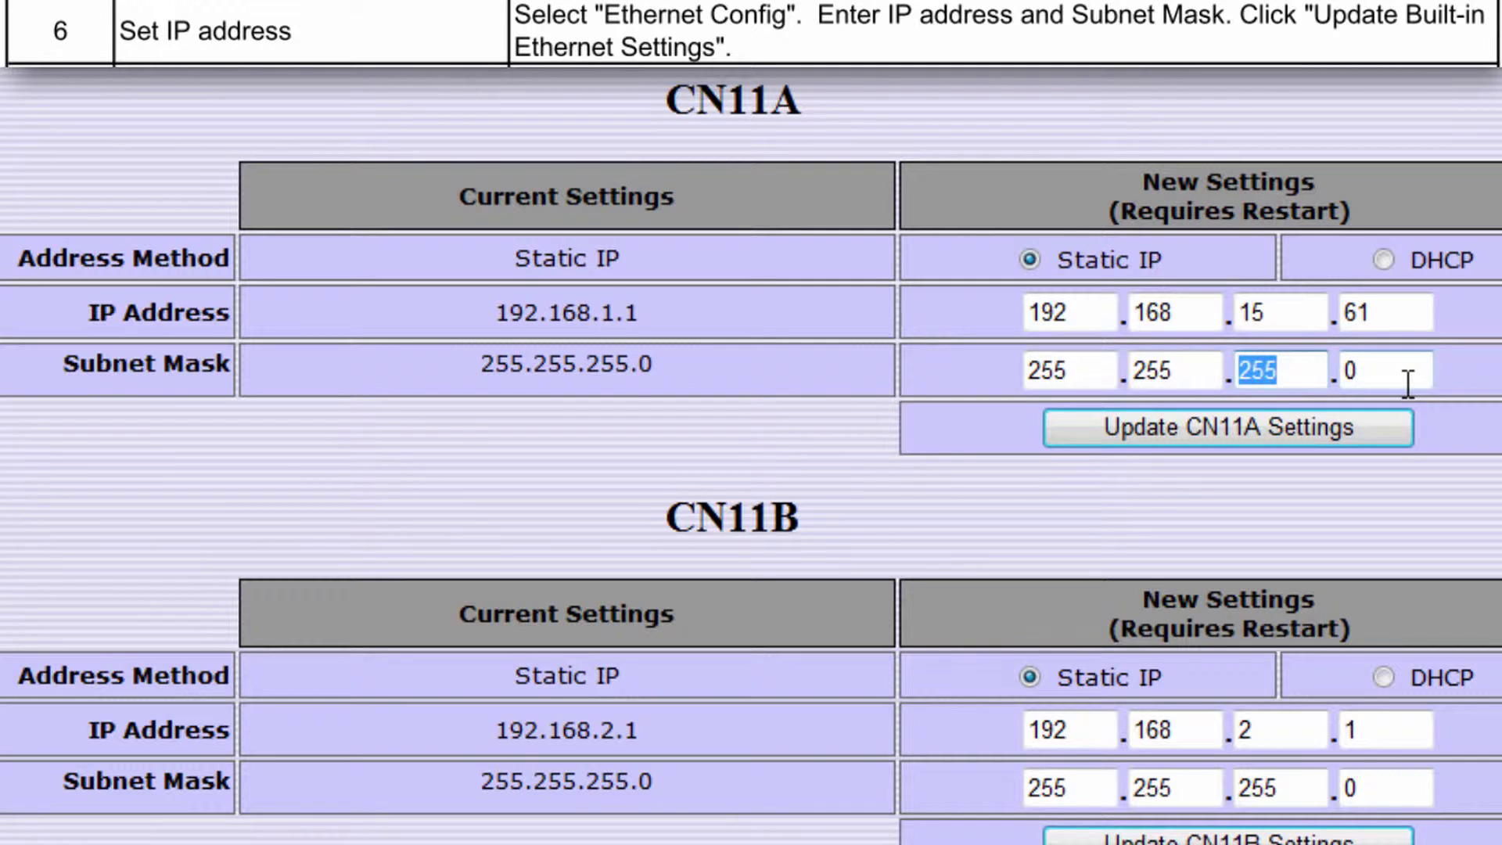
{"action": "left_click", "coordinate": [1299, 429]}
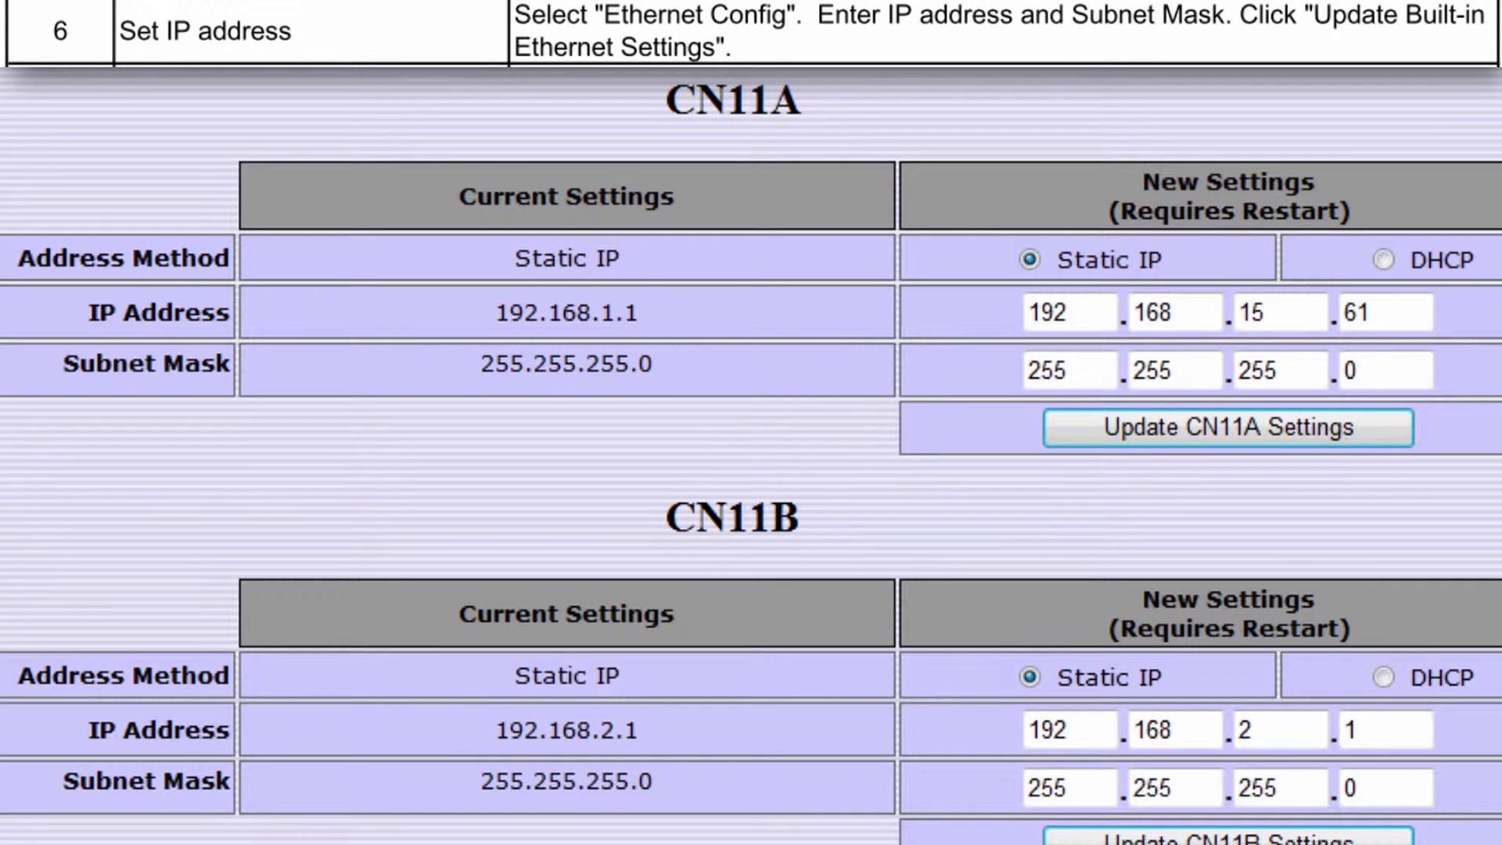
{"action": "scroll", "coordinate": [751, 454], "scroll_direction": "down", "scroll_amount": 2}
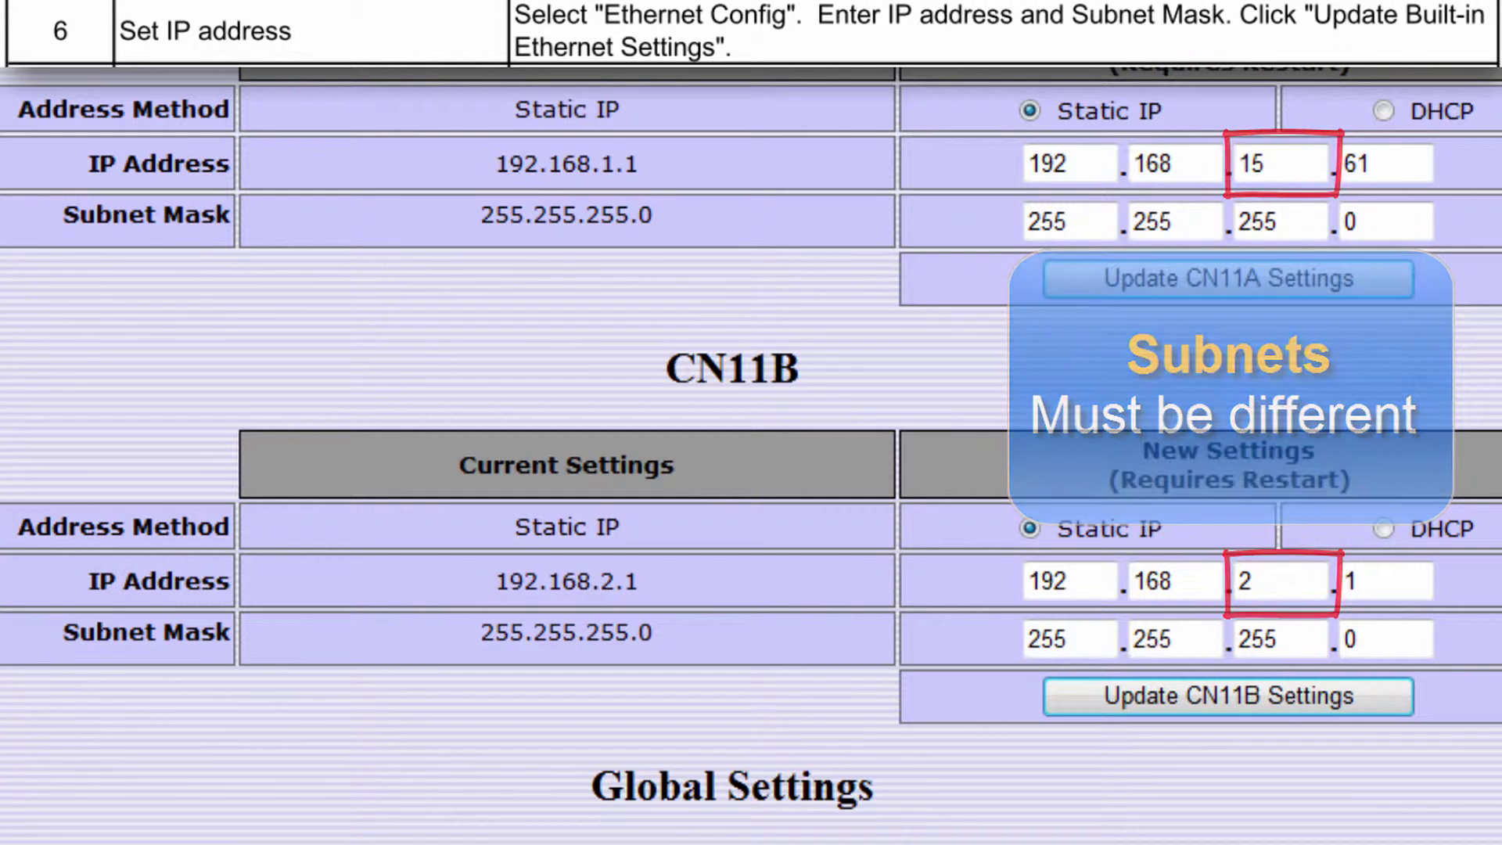
{"action": "scroll", "coordinate": [1452, 716], "scroll_direction": "down", "scroll_amount": 3}
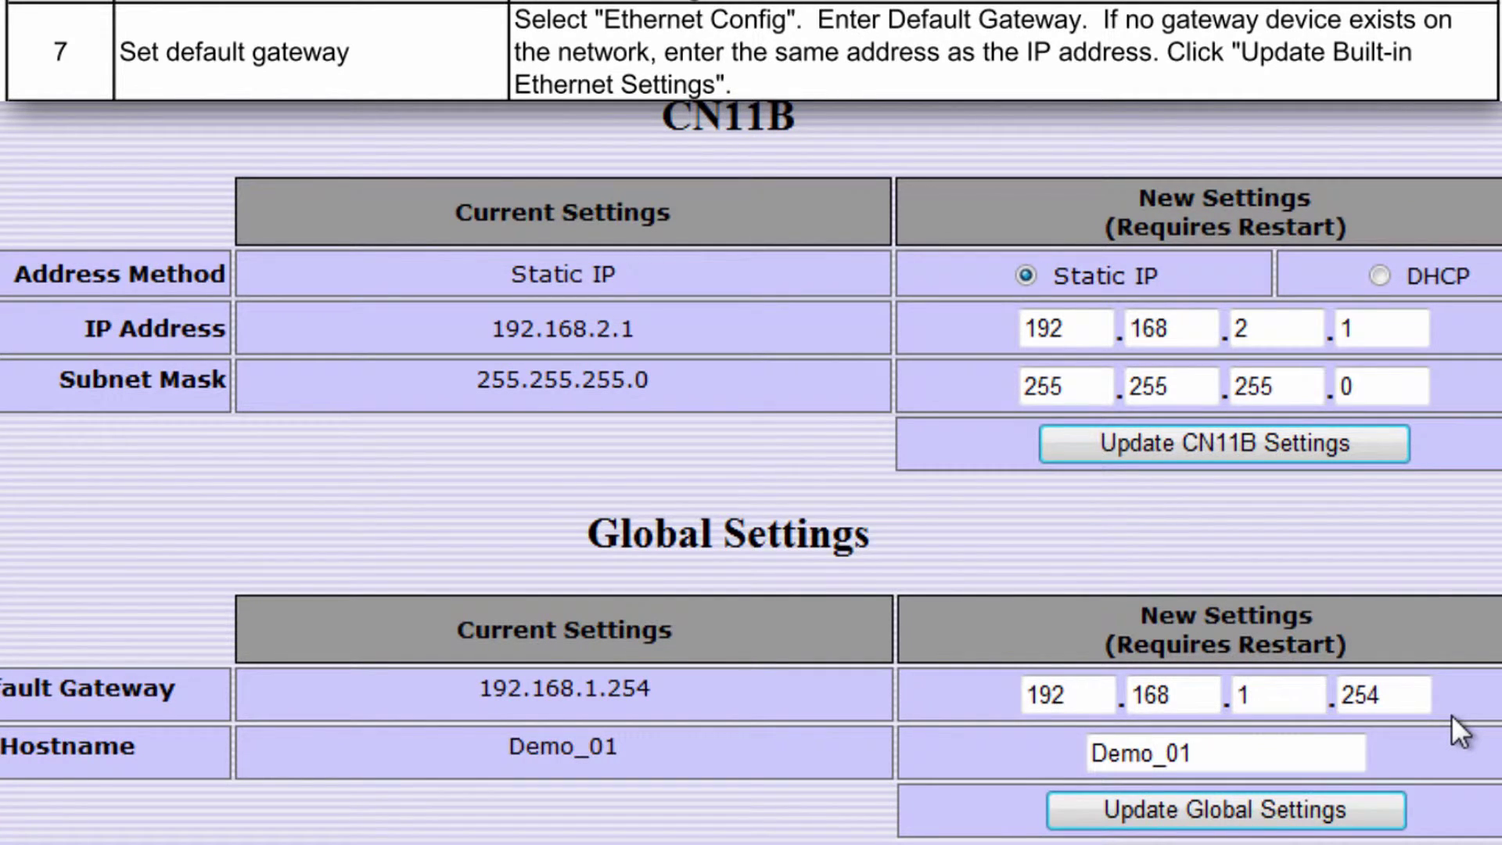
Change the default gateway's last octets to 15 and 61 (192.168.15.61) and update Global Settings.
{"action": "double_click", "coordinate": [1286, 690]}
{"action": "type", "text": "15"}
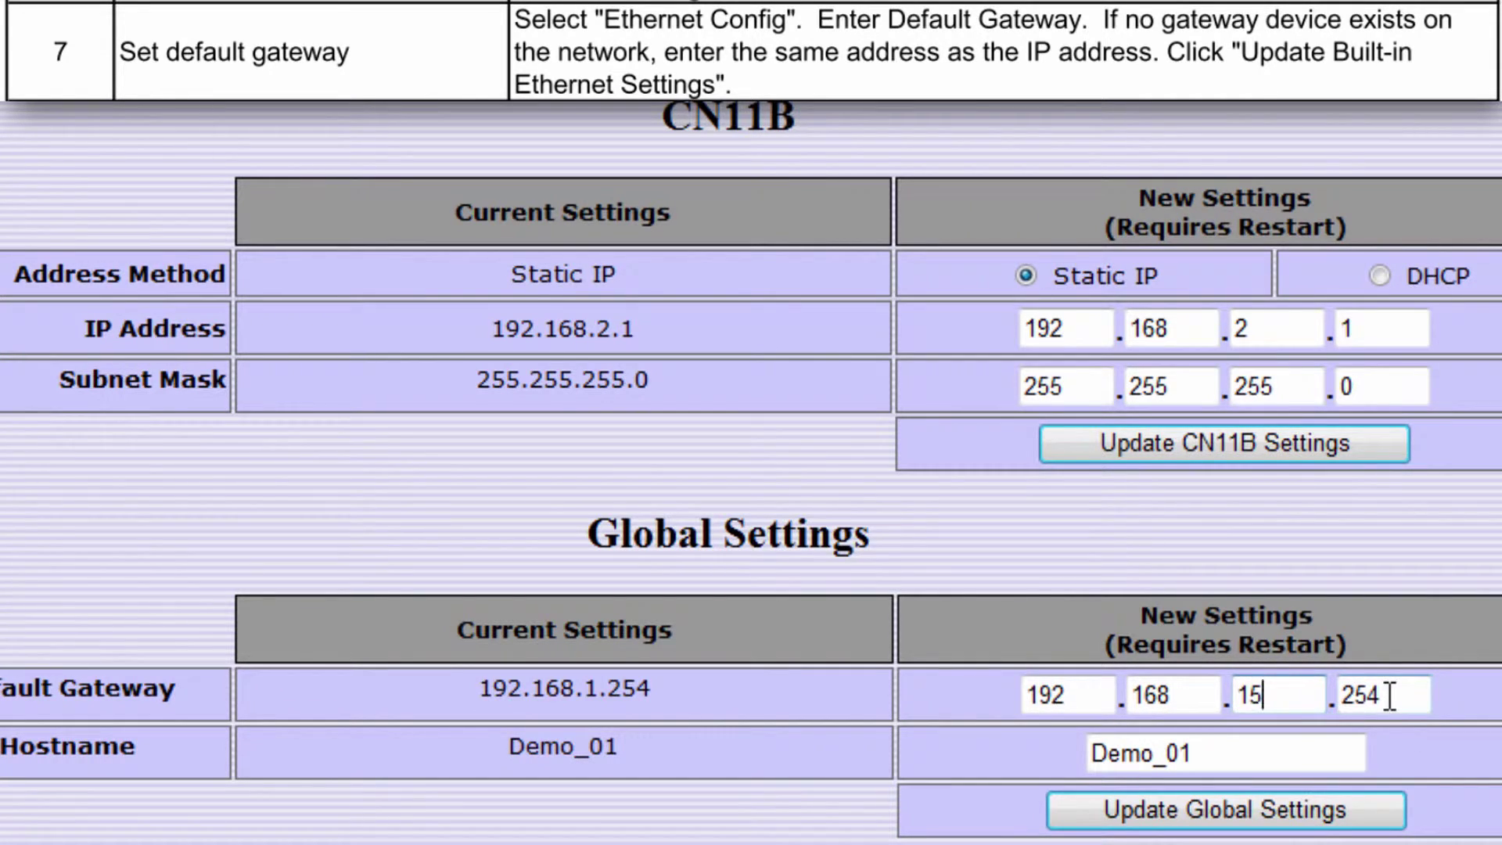
{"action": "double_click", "coordinate": [1387, 695]}
{"action": "type", "text": "61"}
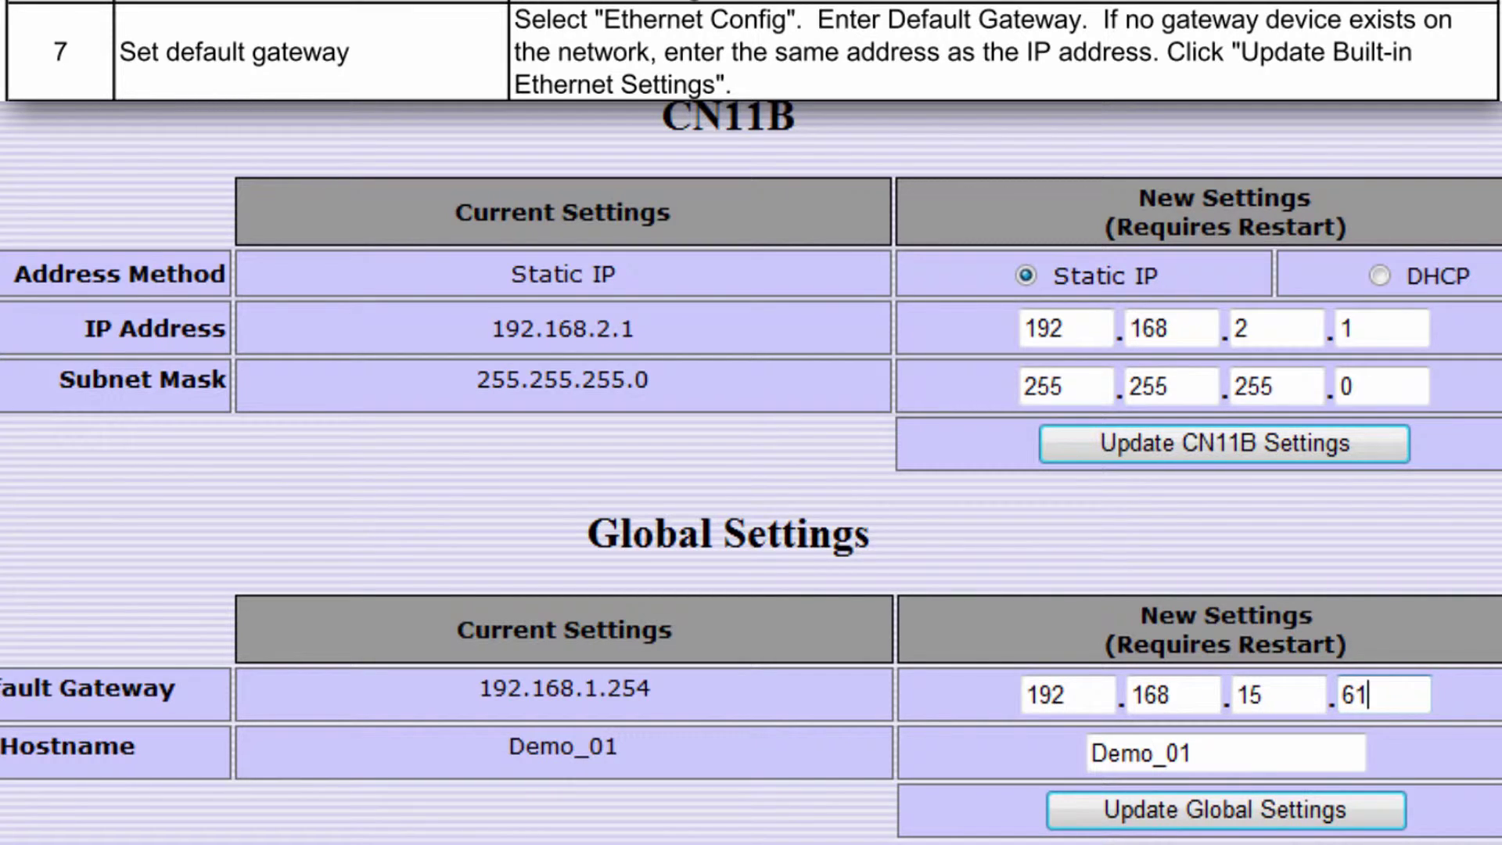
{"action": "left_click", "coordinate": [1314, 817]}
{"action": "scroll", "coordinate": [1318, 831], "scroll_direction": "up", "scroll_amount": 2}
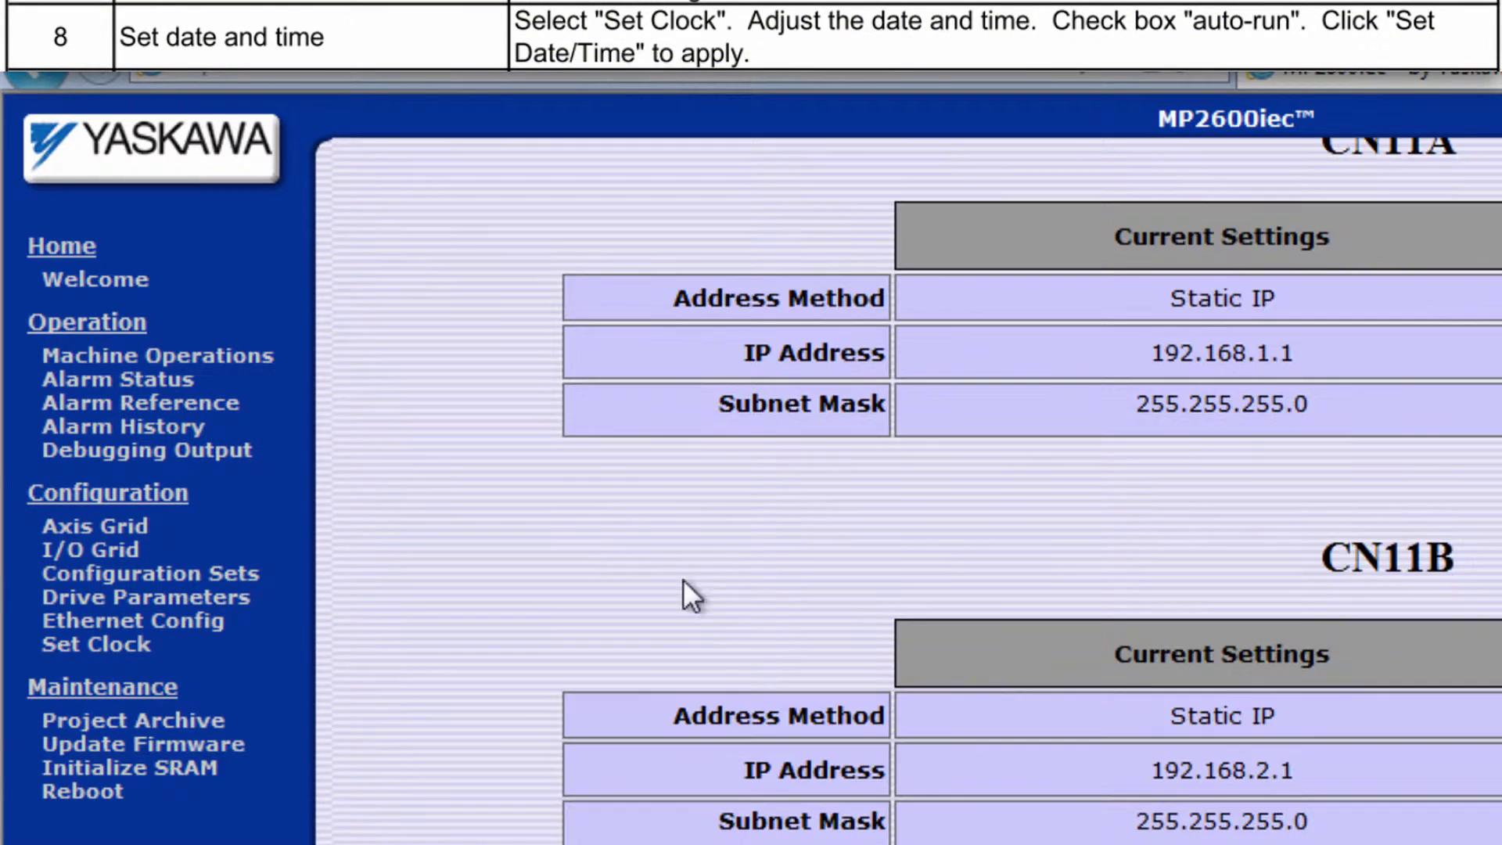
Open Alarm Status to list the SRAM data, clock, and SRAM backup power alarms.
{"action": "left_click", "coordinate": [190, 382]}
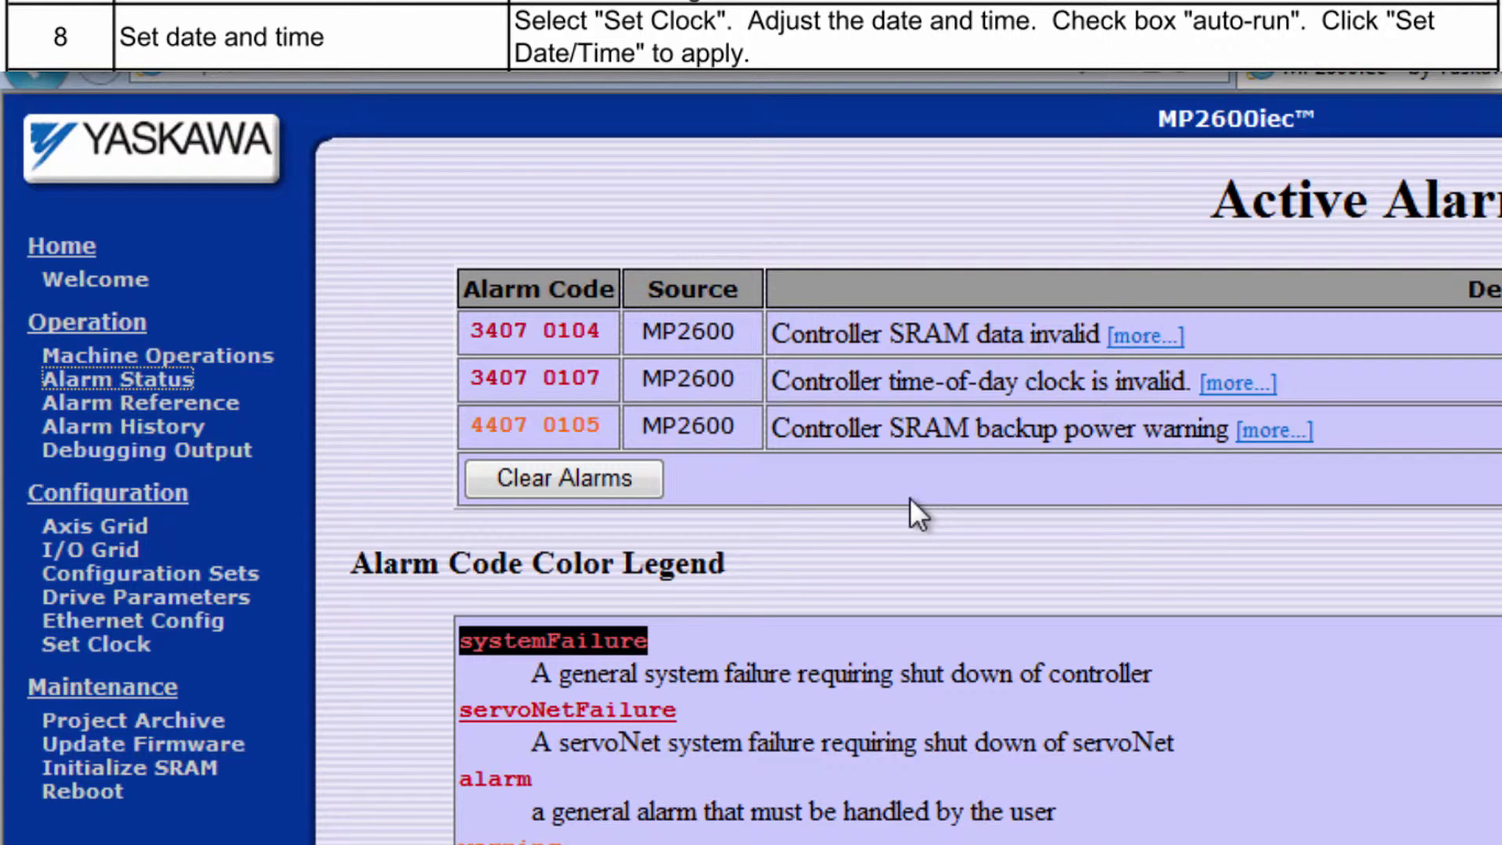
Set the controller date to 2 January 2014 in [GMT-06:00] Central Time and apply it.
{"action": "left_click", "coordinate": [133, 646]}
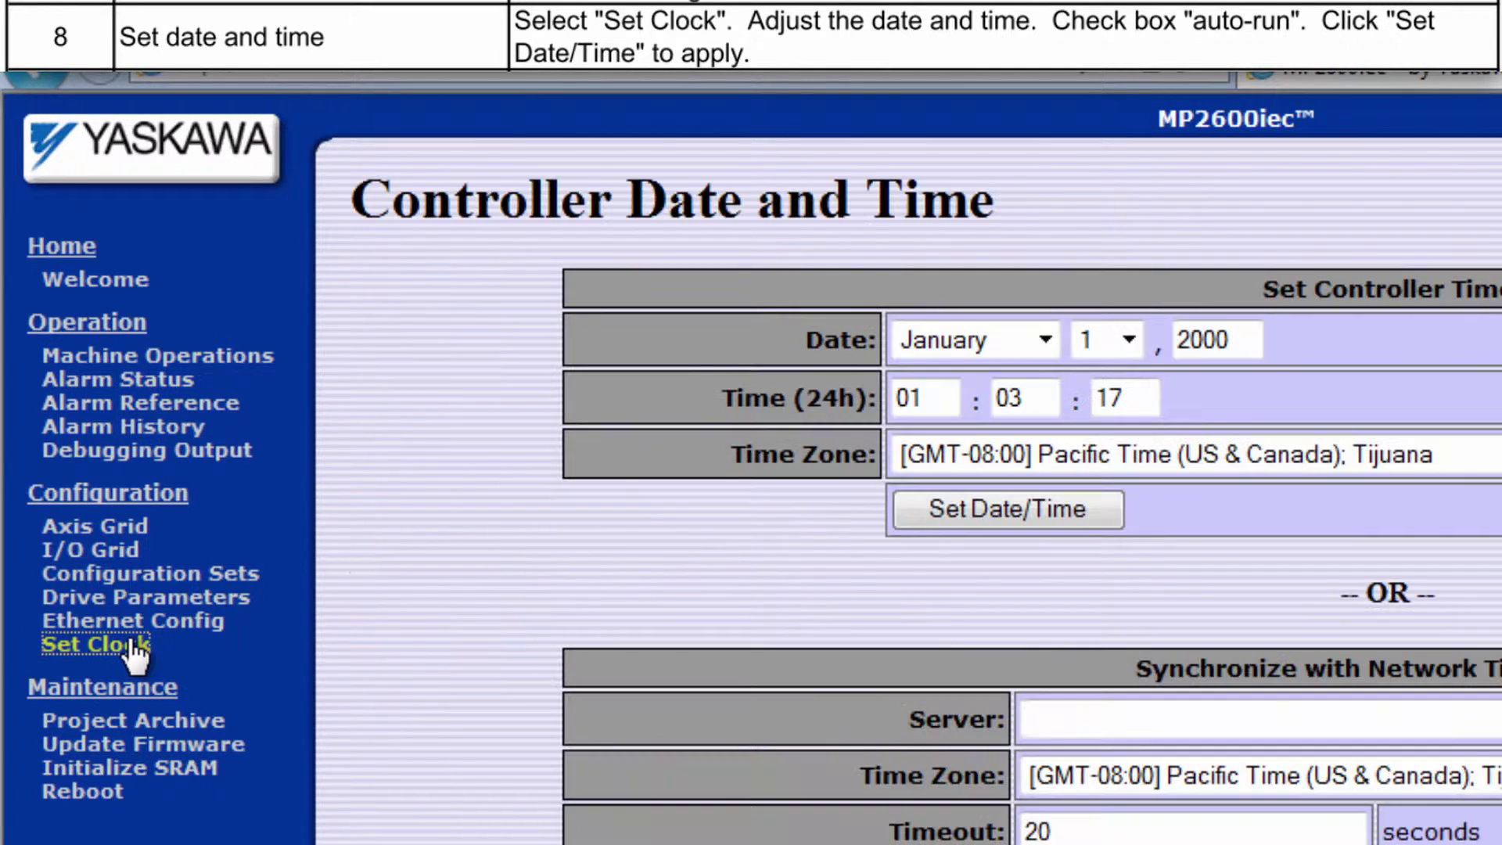
{"action": "left_click", "coordinate": [1133, 338]}
{"action": "left_click", "coordinate": [1107, 398]}
{"action": "double_click", "coordinate": [1210, 342]}
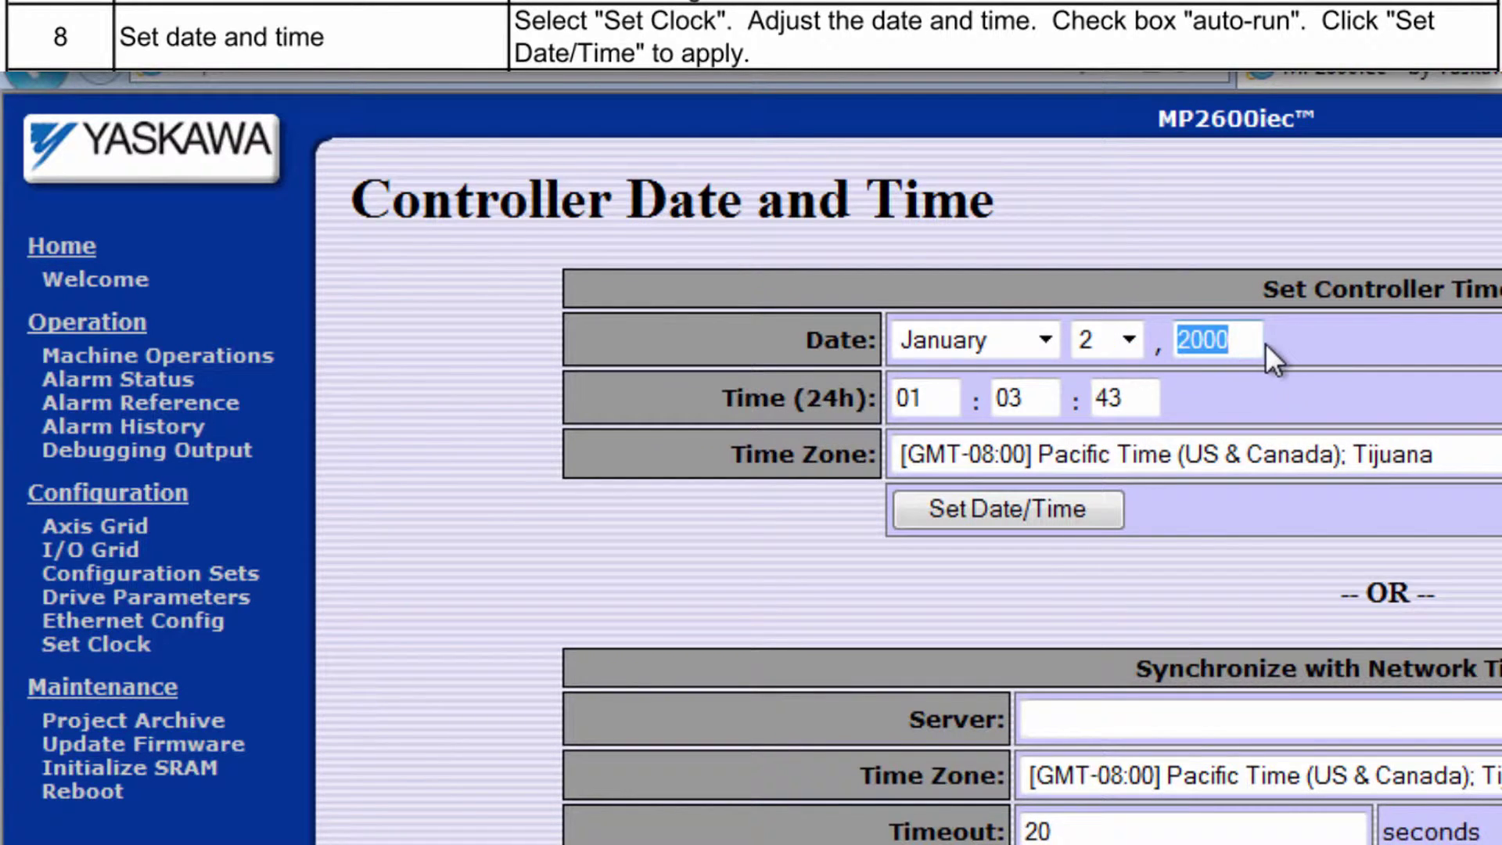
{"action": "type", "text": "20"}
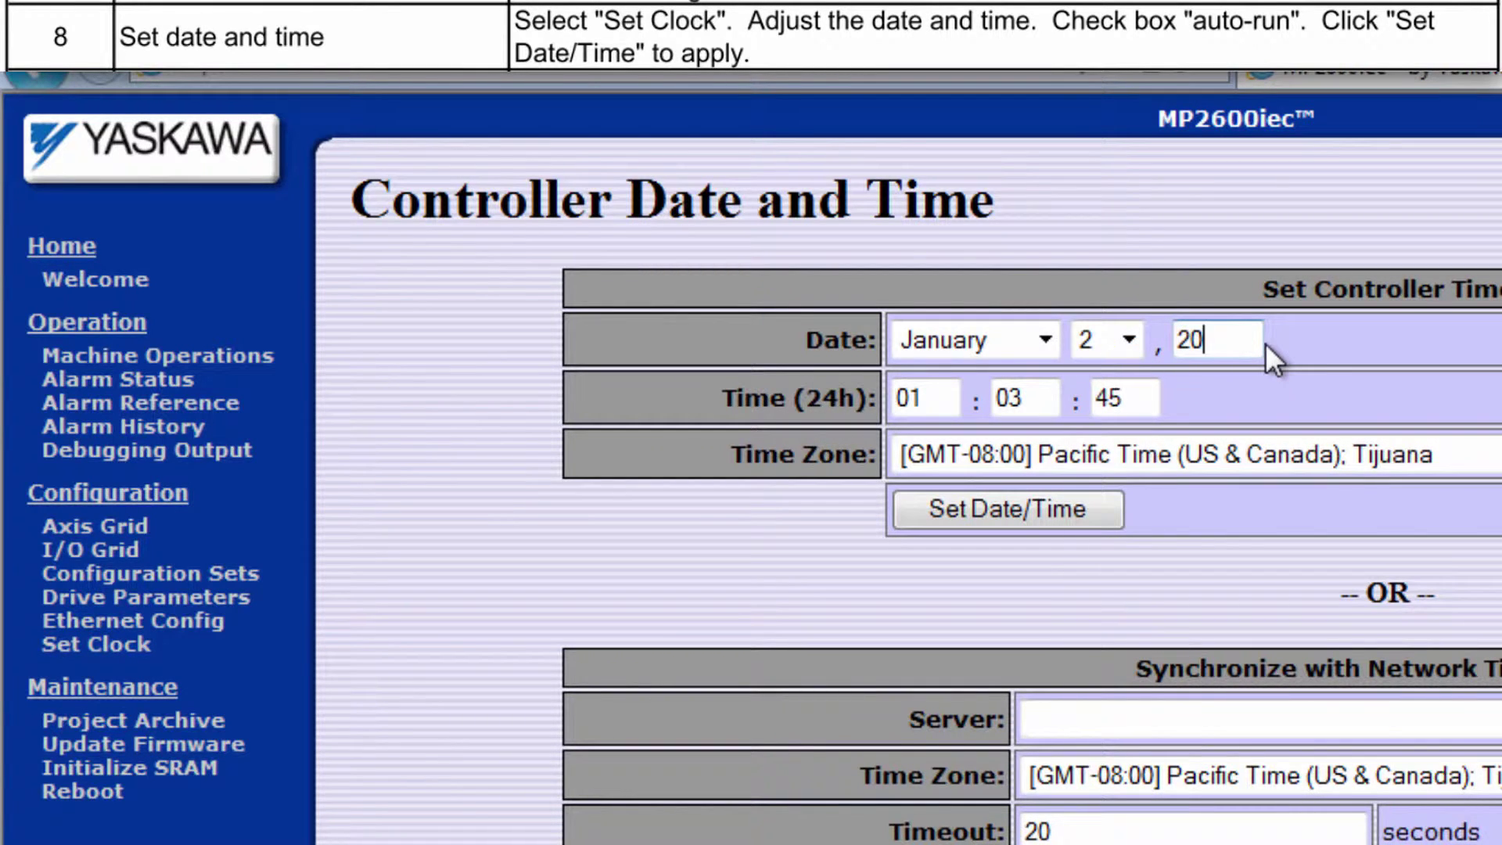
{"action": "type", "text": "14"}
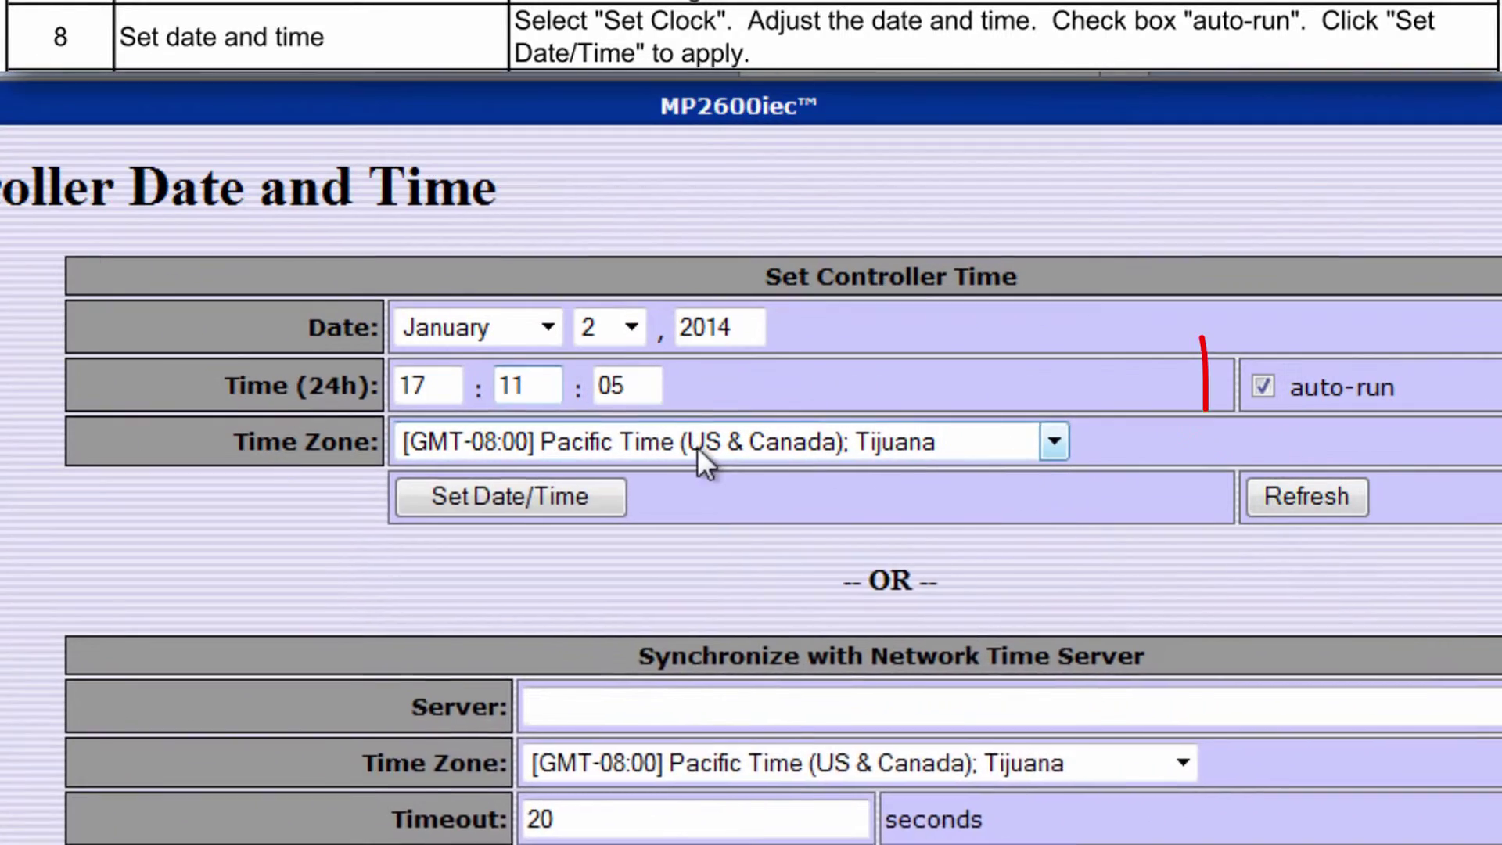
{"action": "left_click", "coordinate": [697, 444]}
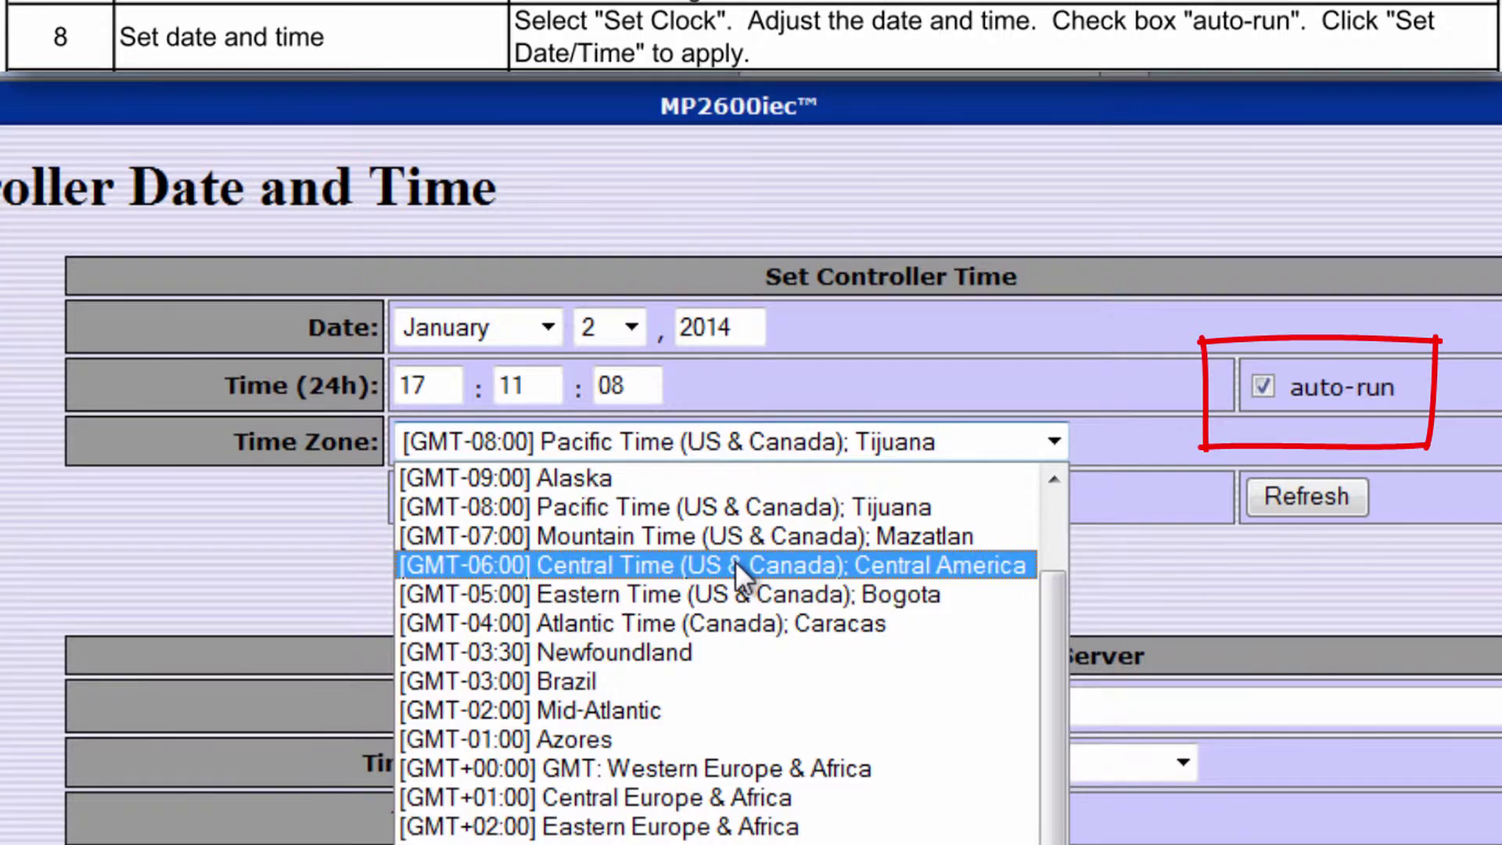
{"action": "left_click", "coordinate": [734, 561]}
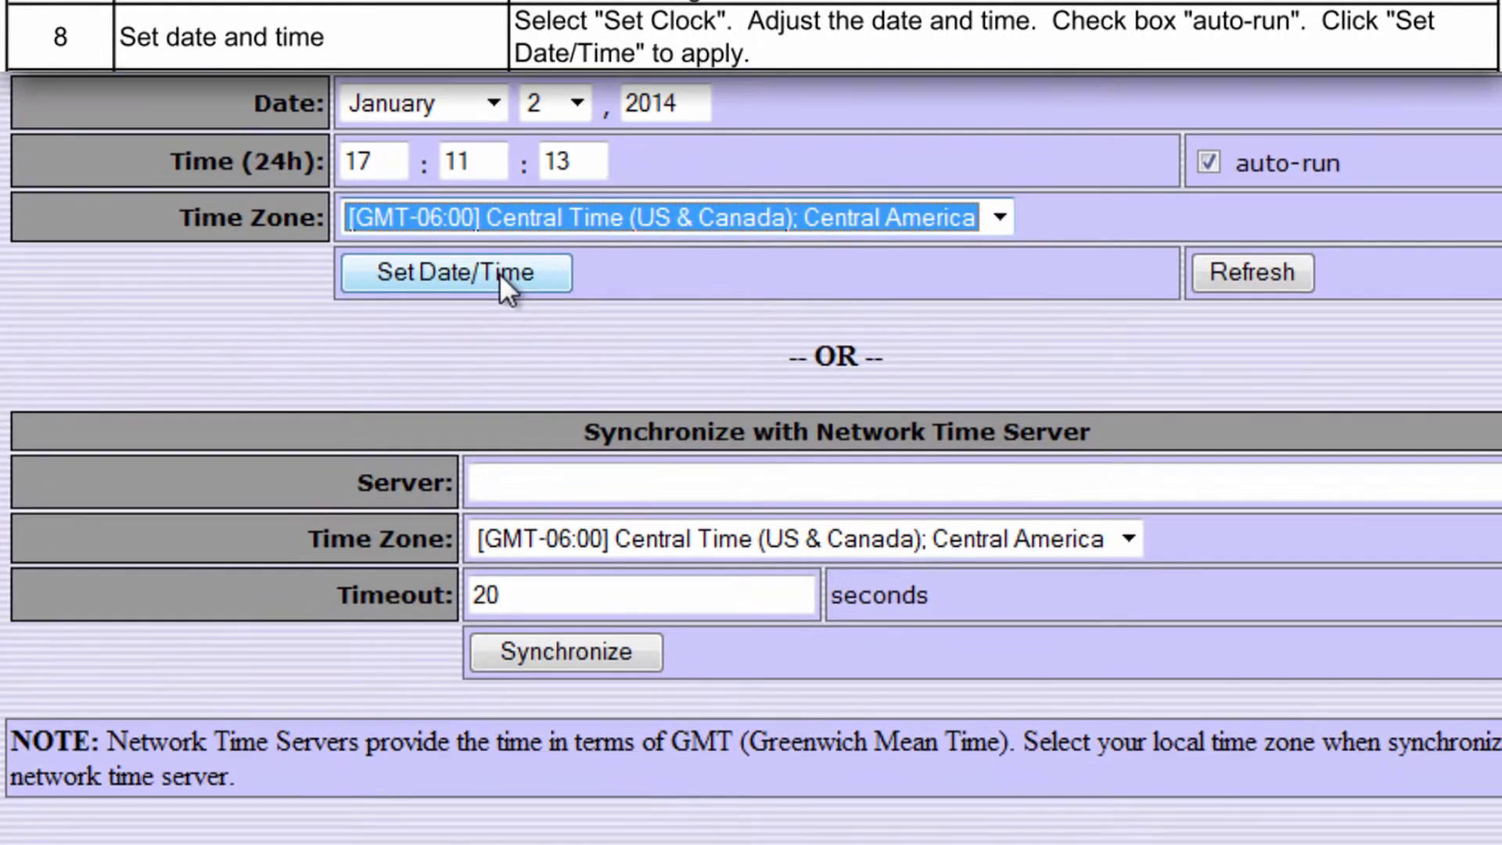
{"action": "left_click", "coordinate": [554, 498]}
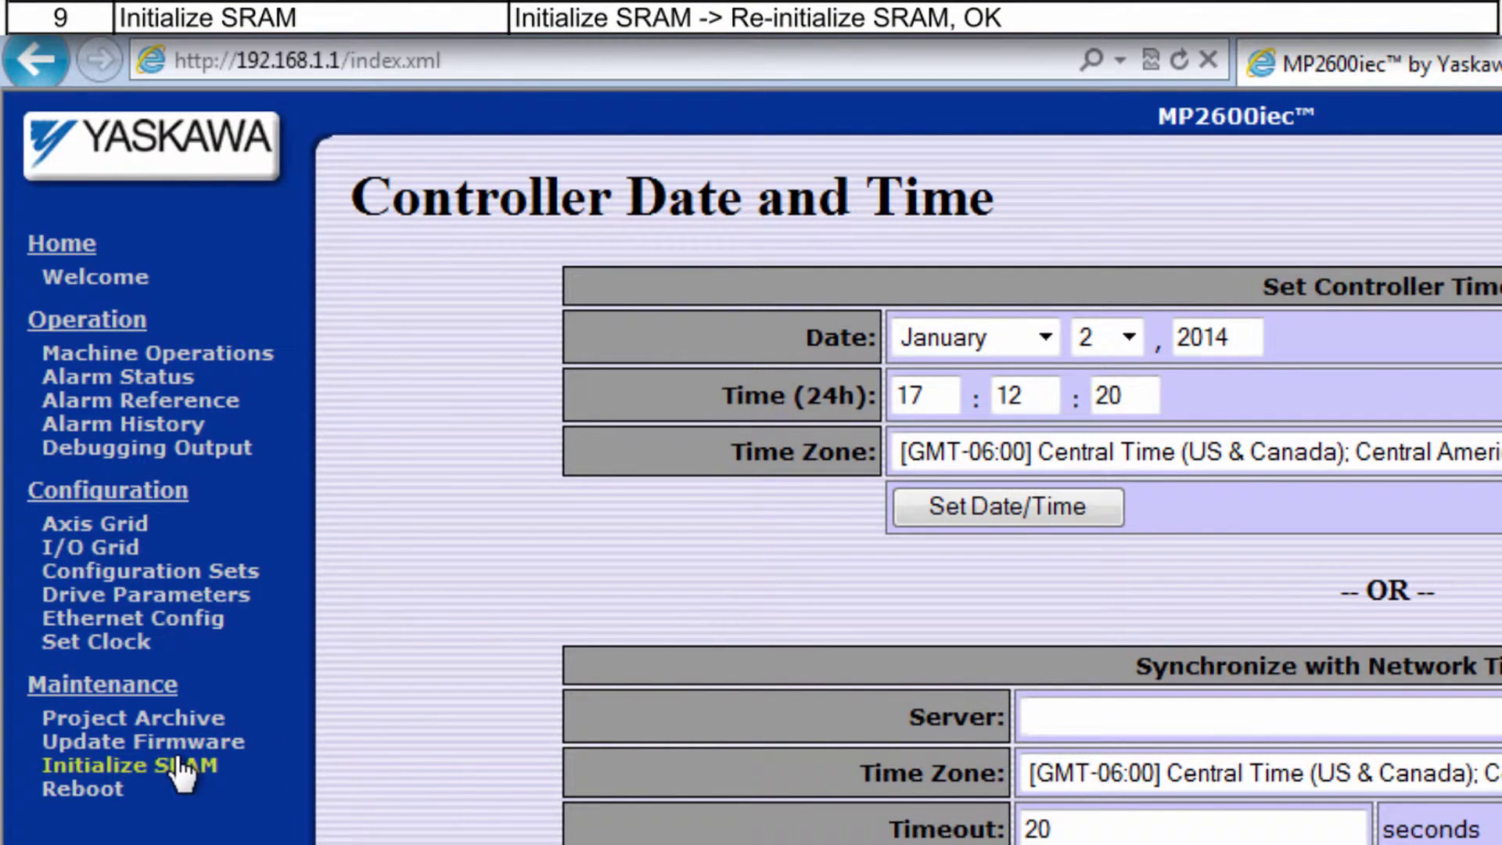
From the Initialize SRAM page, run Re-initialize SRAM and accept the erase warning.
{"action": "left_click", "coordinate": [180, 767]}
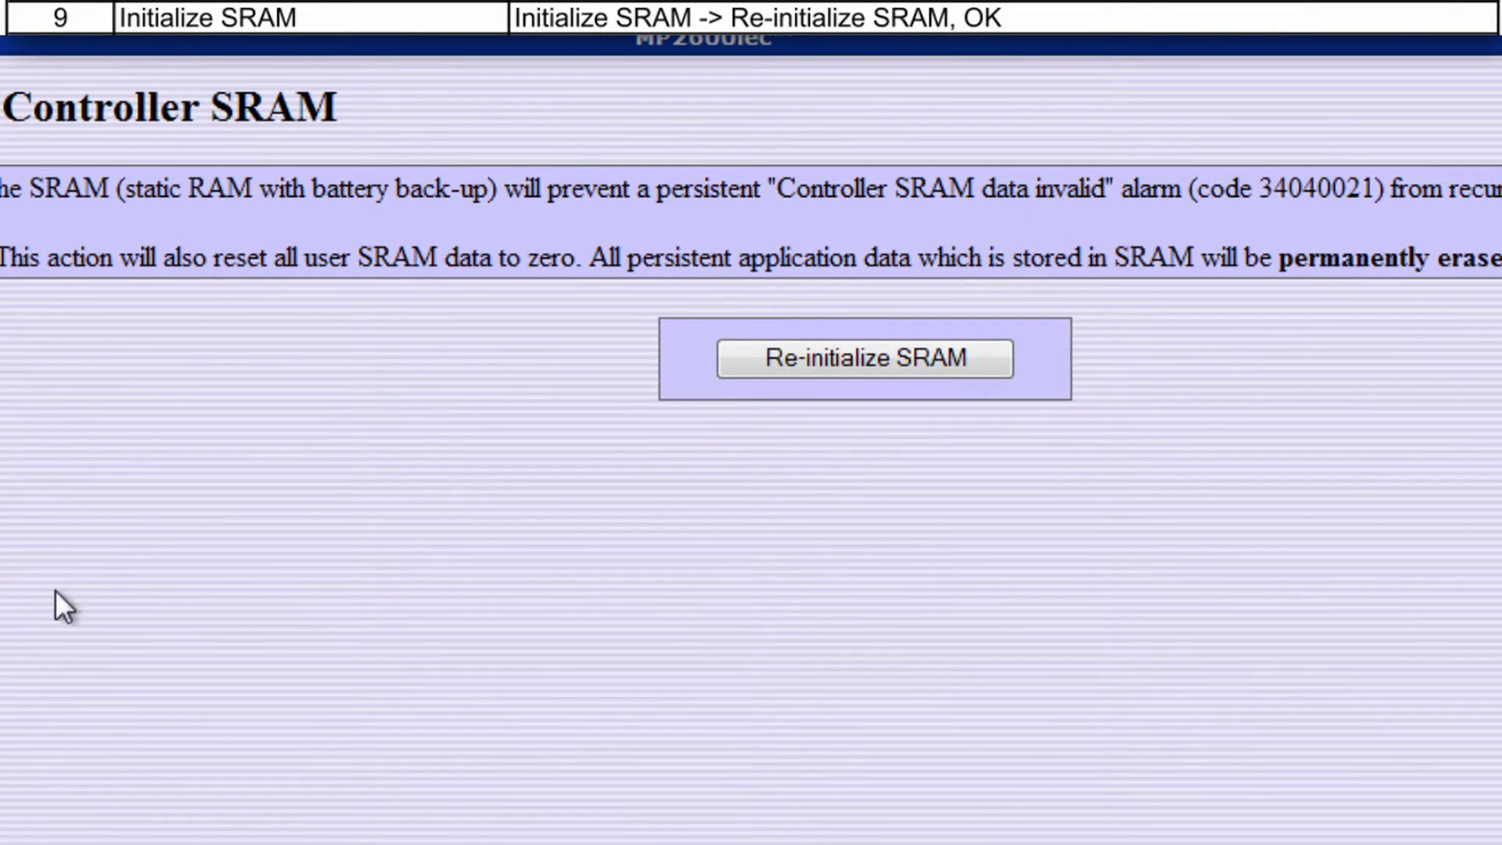
{"action": "left_click", "coordinate": [1471, 433]}
{"action": "left_click", "coordinate": [950, 359]}
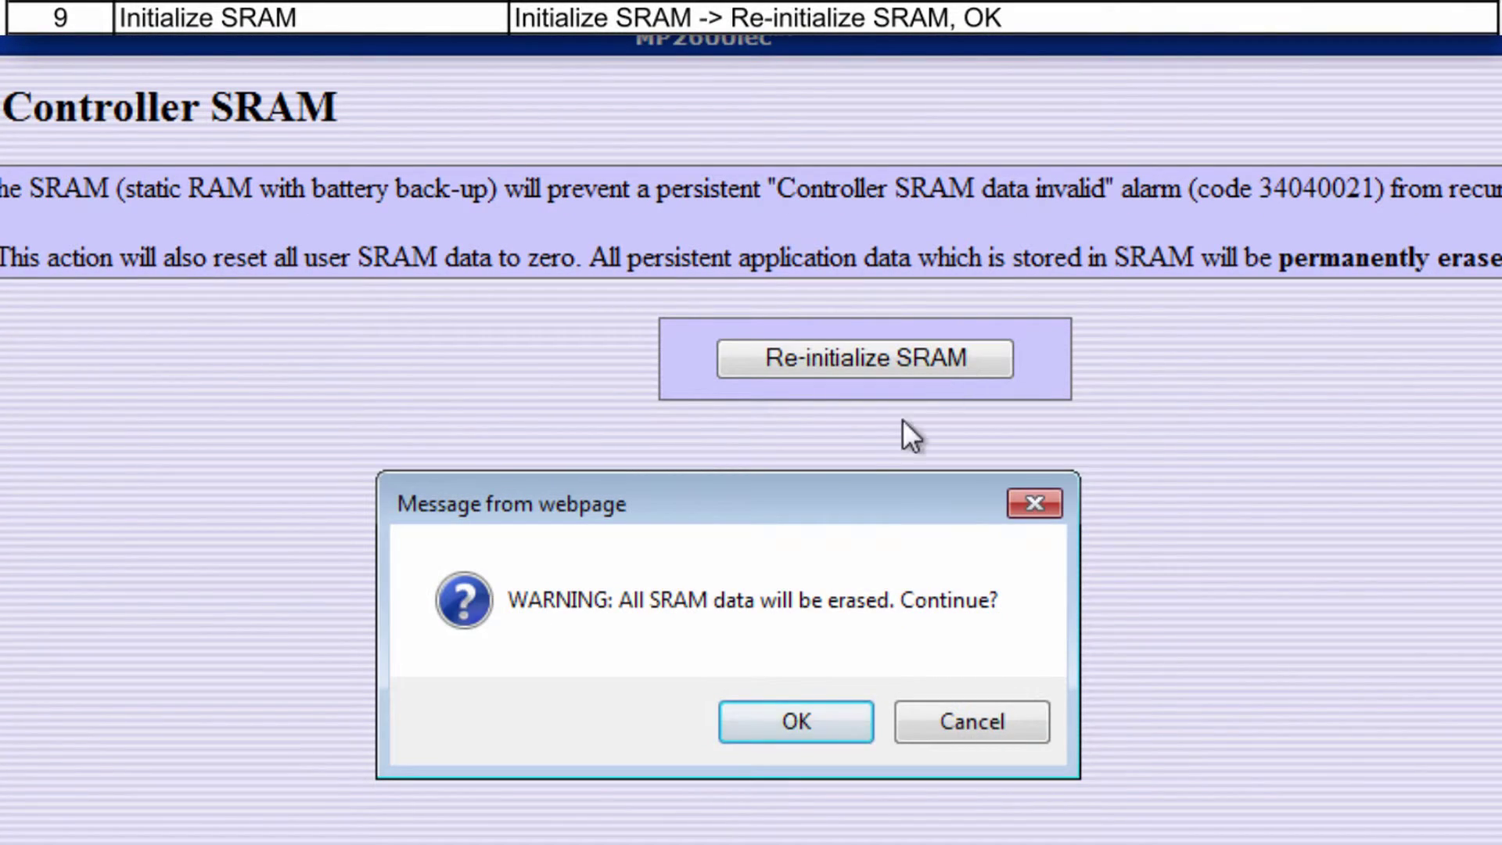
{"action": "left_click", "coordinate": [798, 721]}
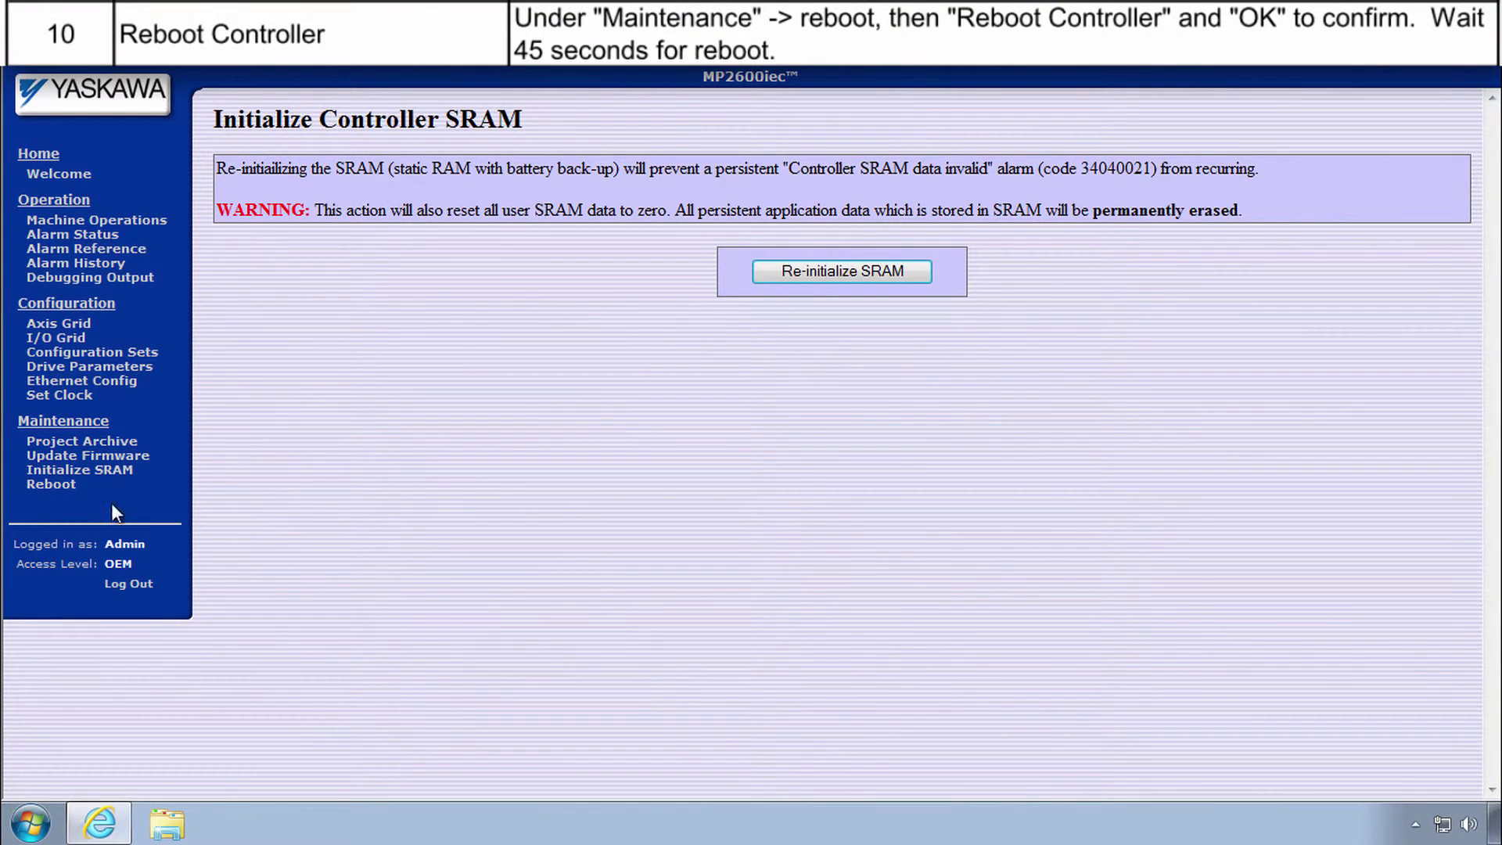
Reboot the MP2600iec controller from the Maintenance Reboot page and confirm the restart.
{"action": "left_click", "coordinate": [55, 485]}
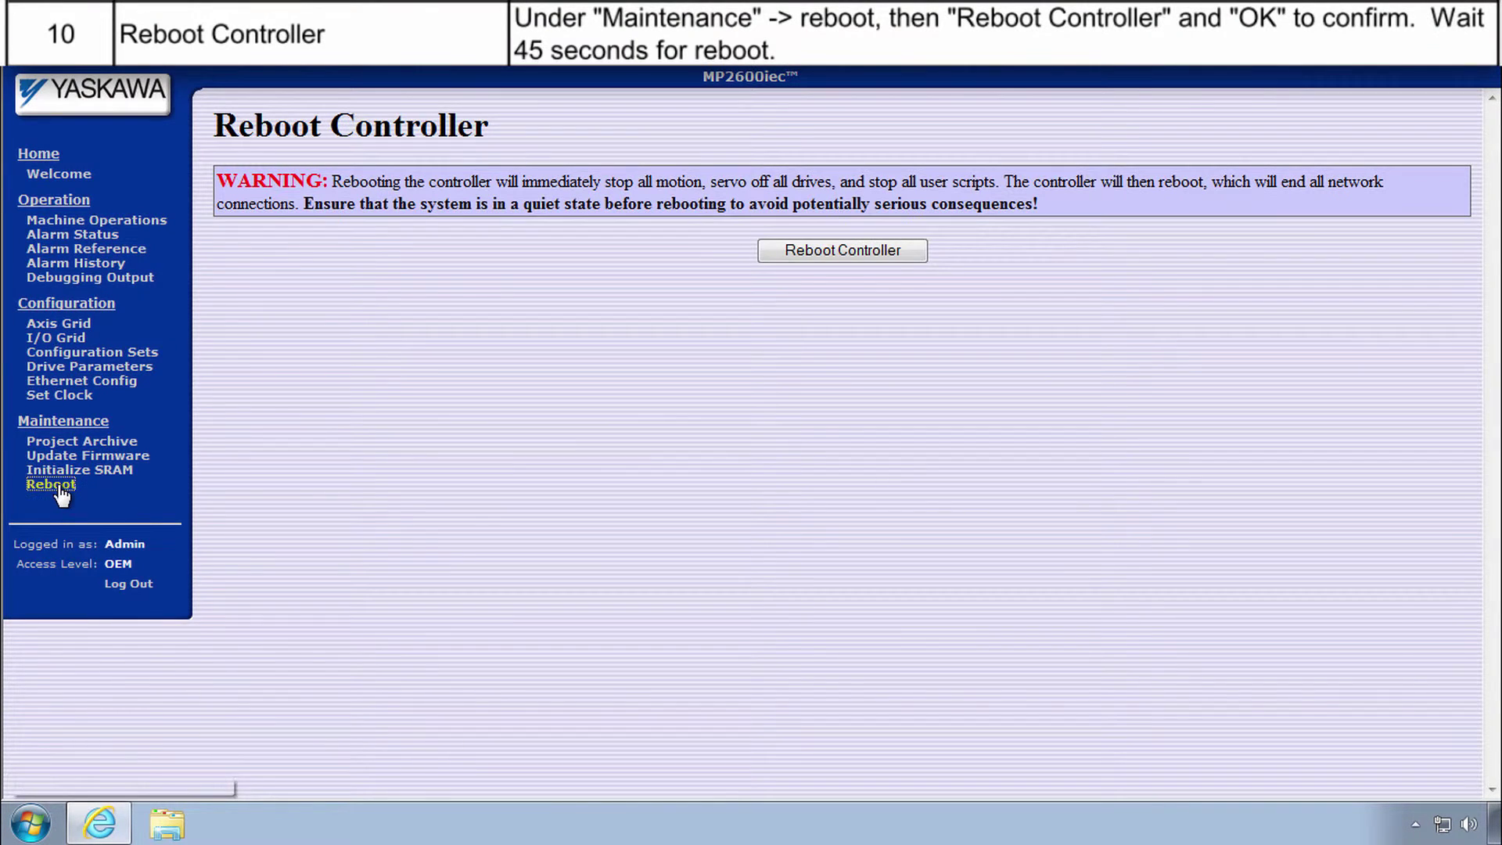
{"action": "left_click", "coordinate": [905, 249]}
{"action": "left_click", "coordinate": [796, 493]}
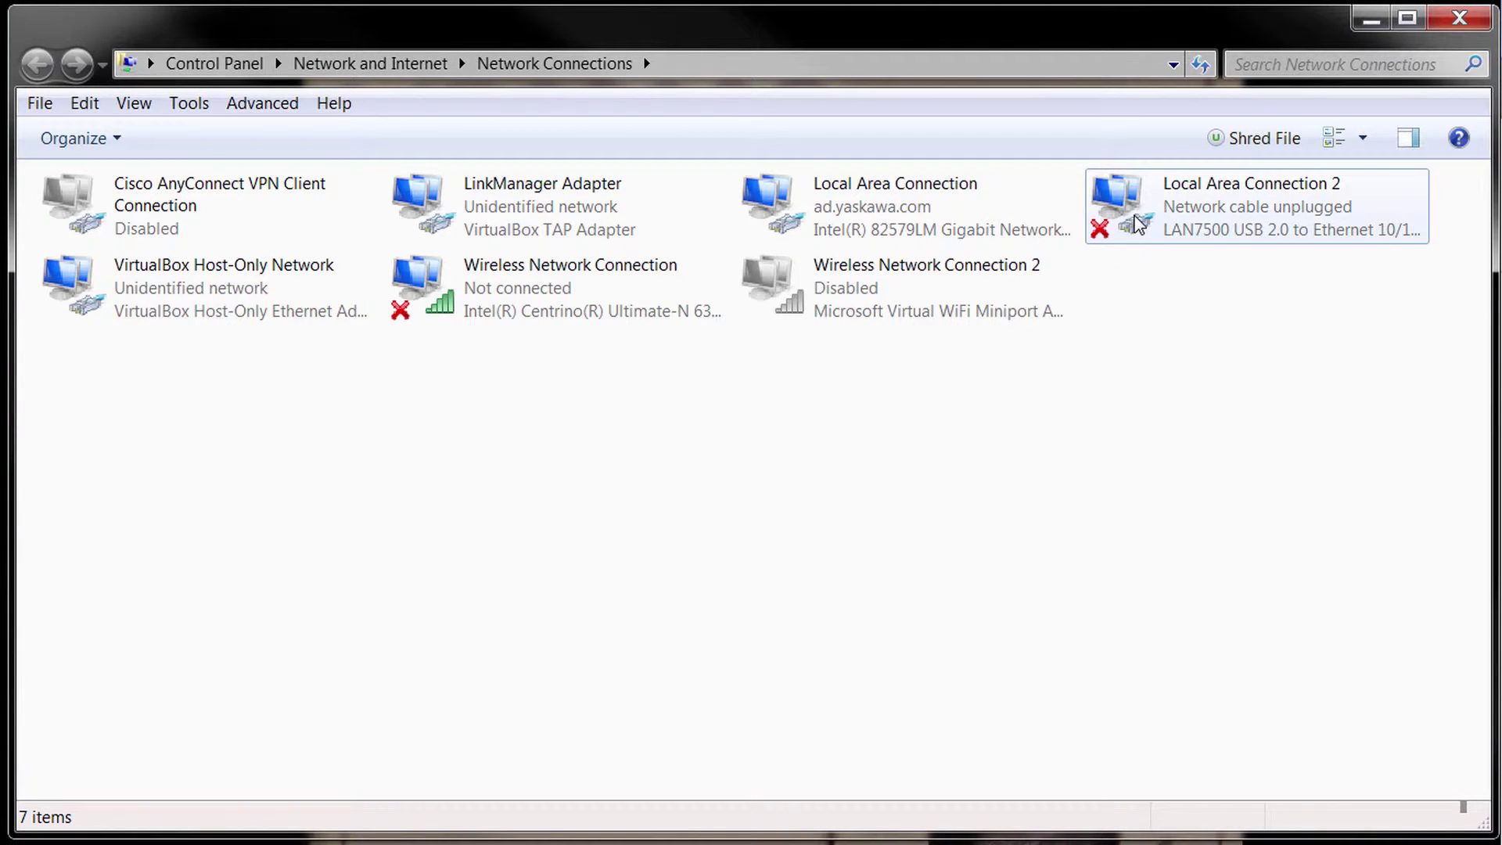
Verify Local Area Connection 2's IPv4 address is 192.168.15.90, then load the controller at 192.168.15.61.
{"action": "right_click", "coordinate": [1136, 225]}
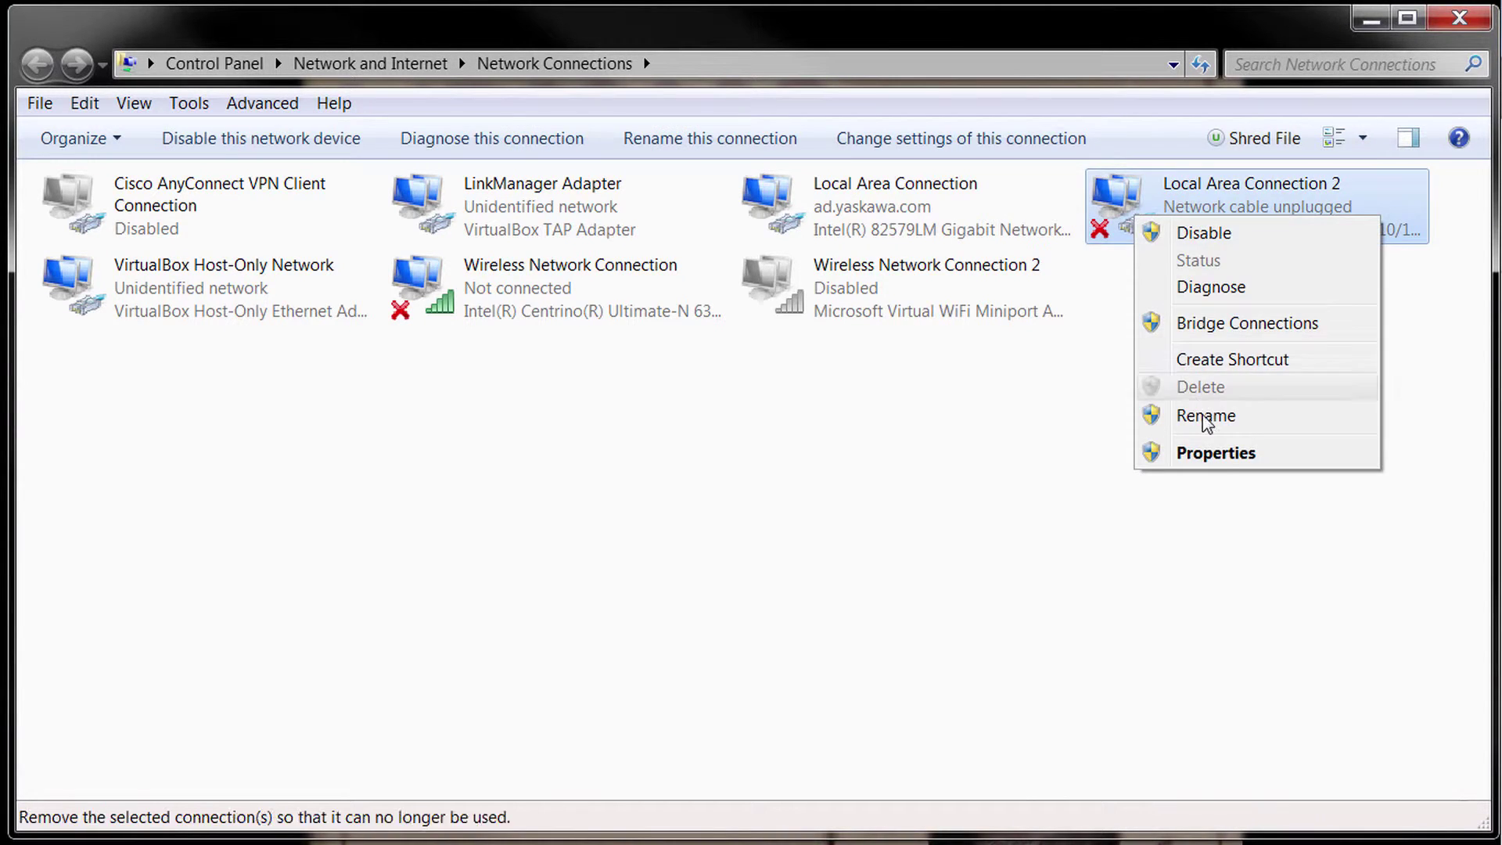
{"action": "left_click", "coordinate": [1216, 453]}
{"action": "left_click", "coordinate": [350, 485]}
{"action": "left_click", "coordinate": [426, 540]}
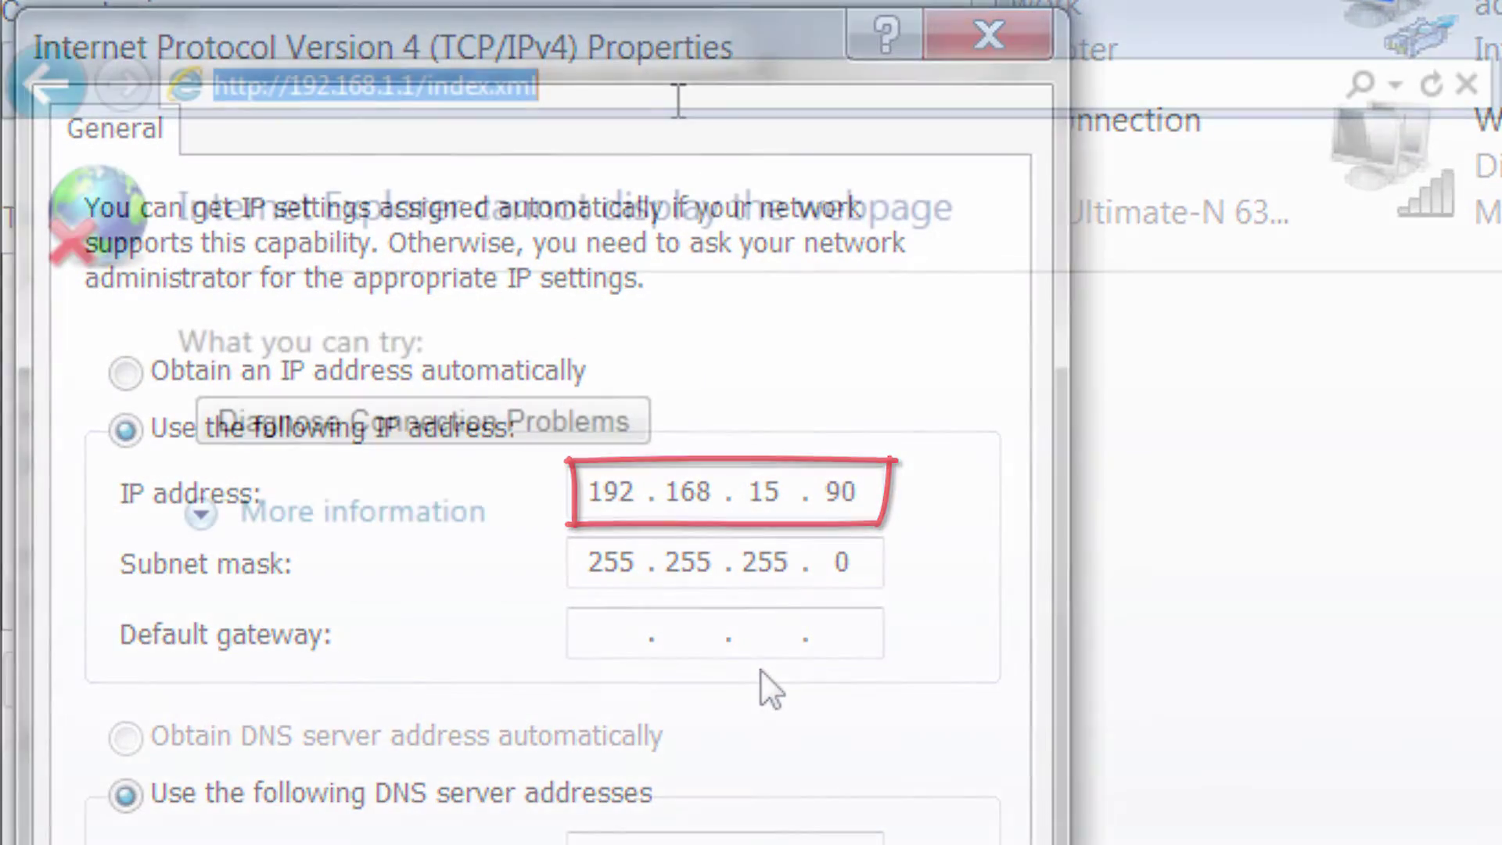
{"action": "type", "text": "192.168.15.61/"}
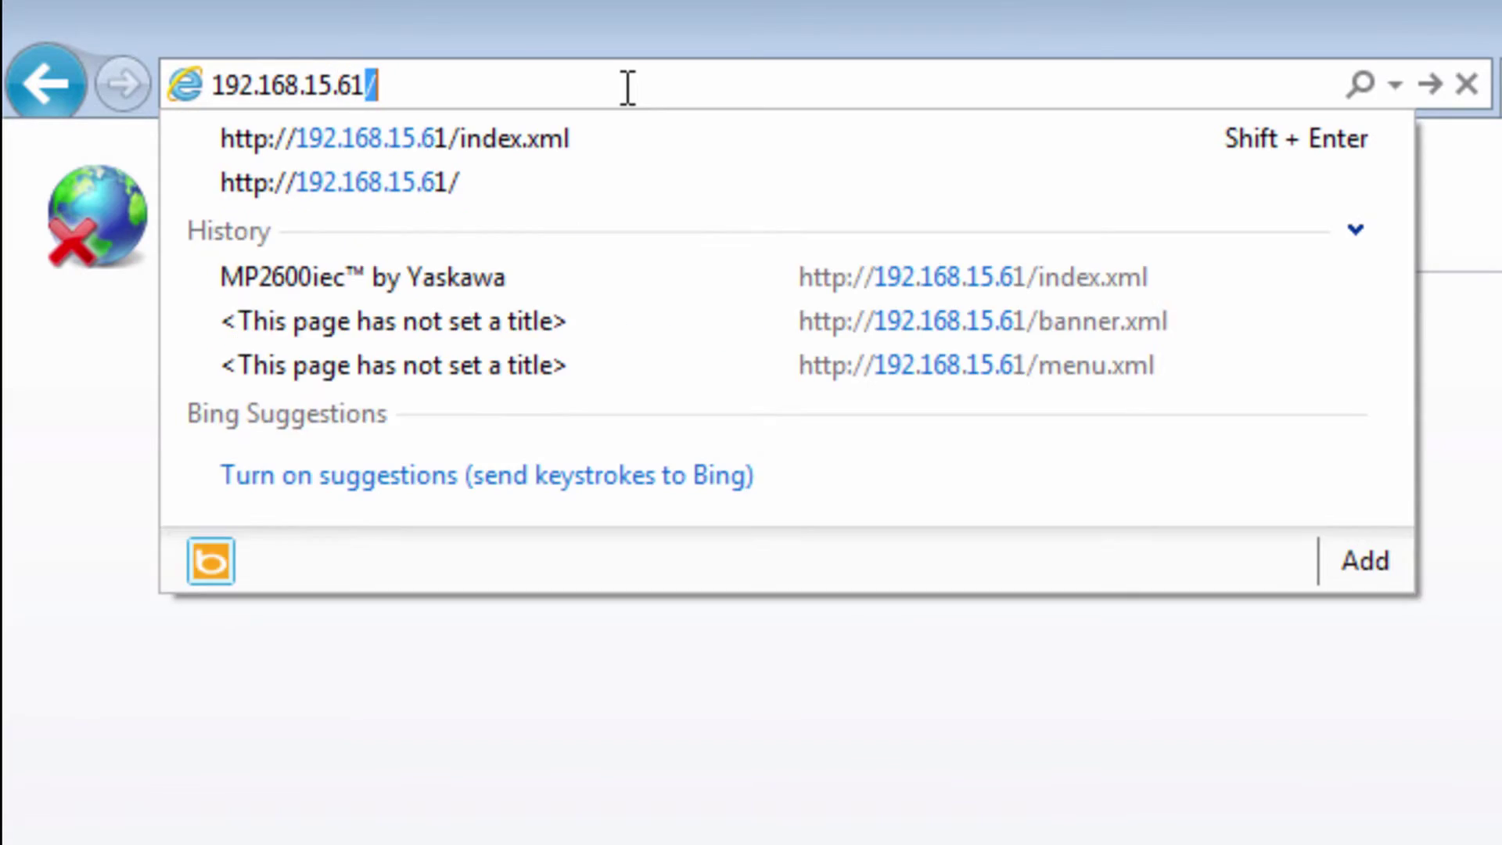
{"action": "key", "text": "Return"}
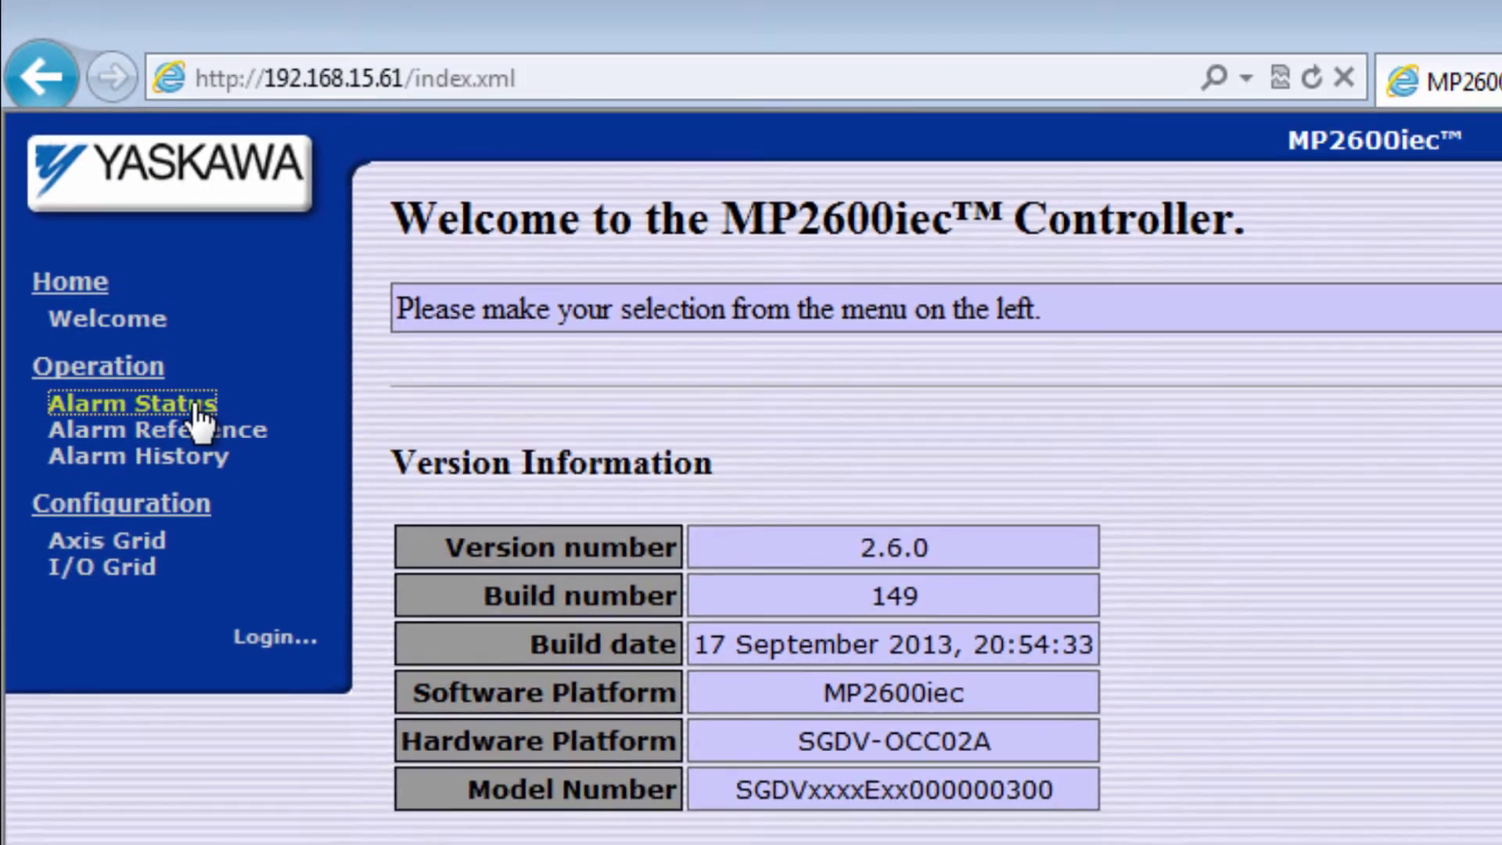
Review the NVRAM alarm details, clear all active alarms, and confirm alarm 4408 0002 remains in Alarm History.
{"action": "left_click", "coordinate": [216, 439]}
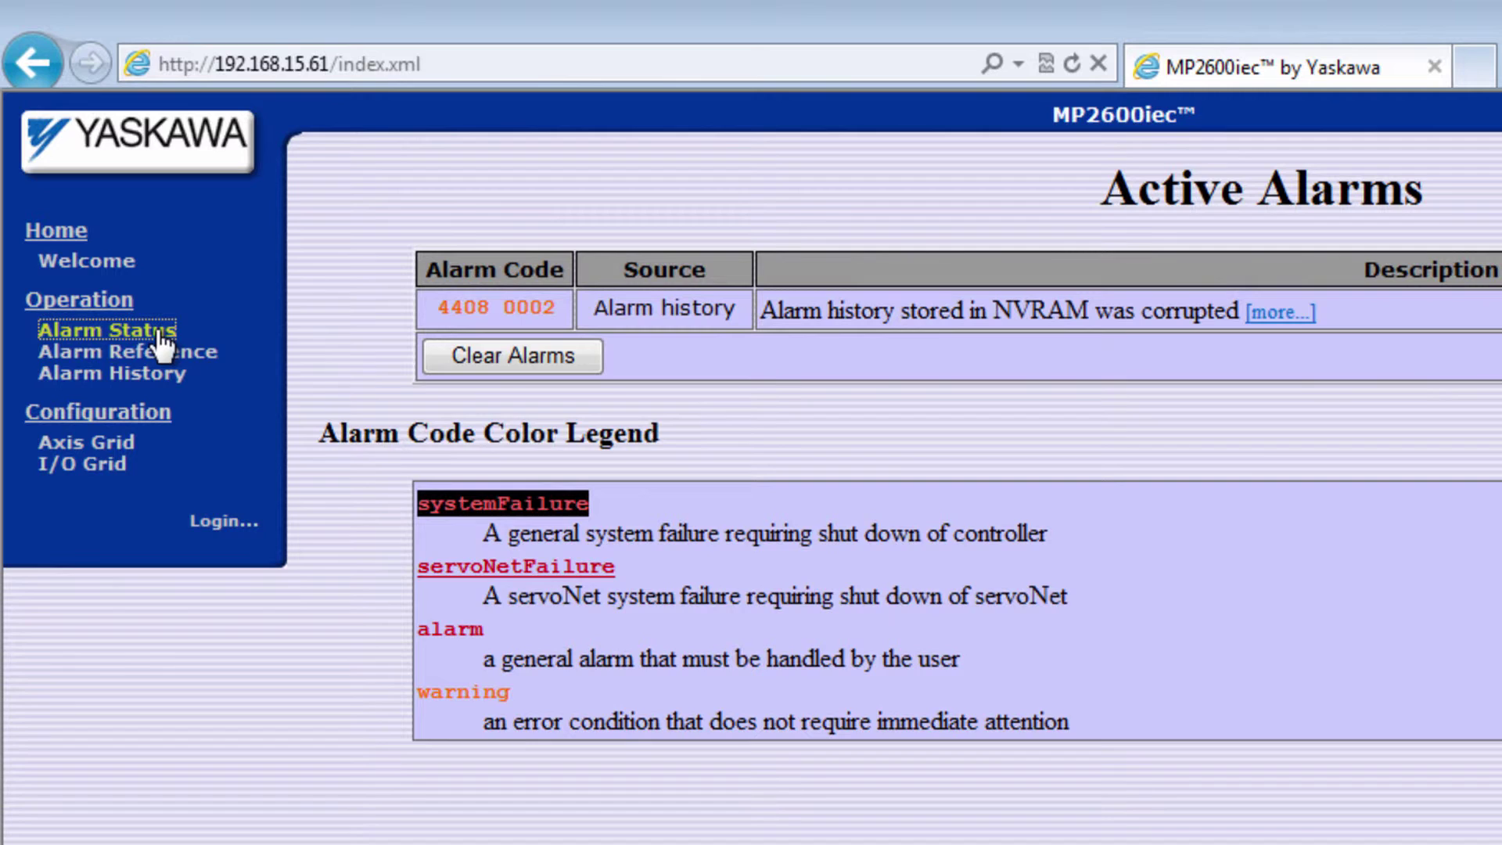
{"action": "left_click", "coordinate": [1283, 313]}
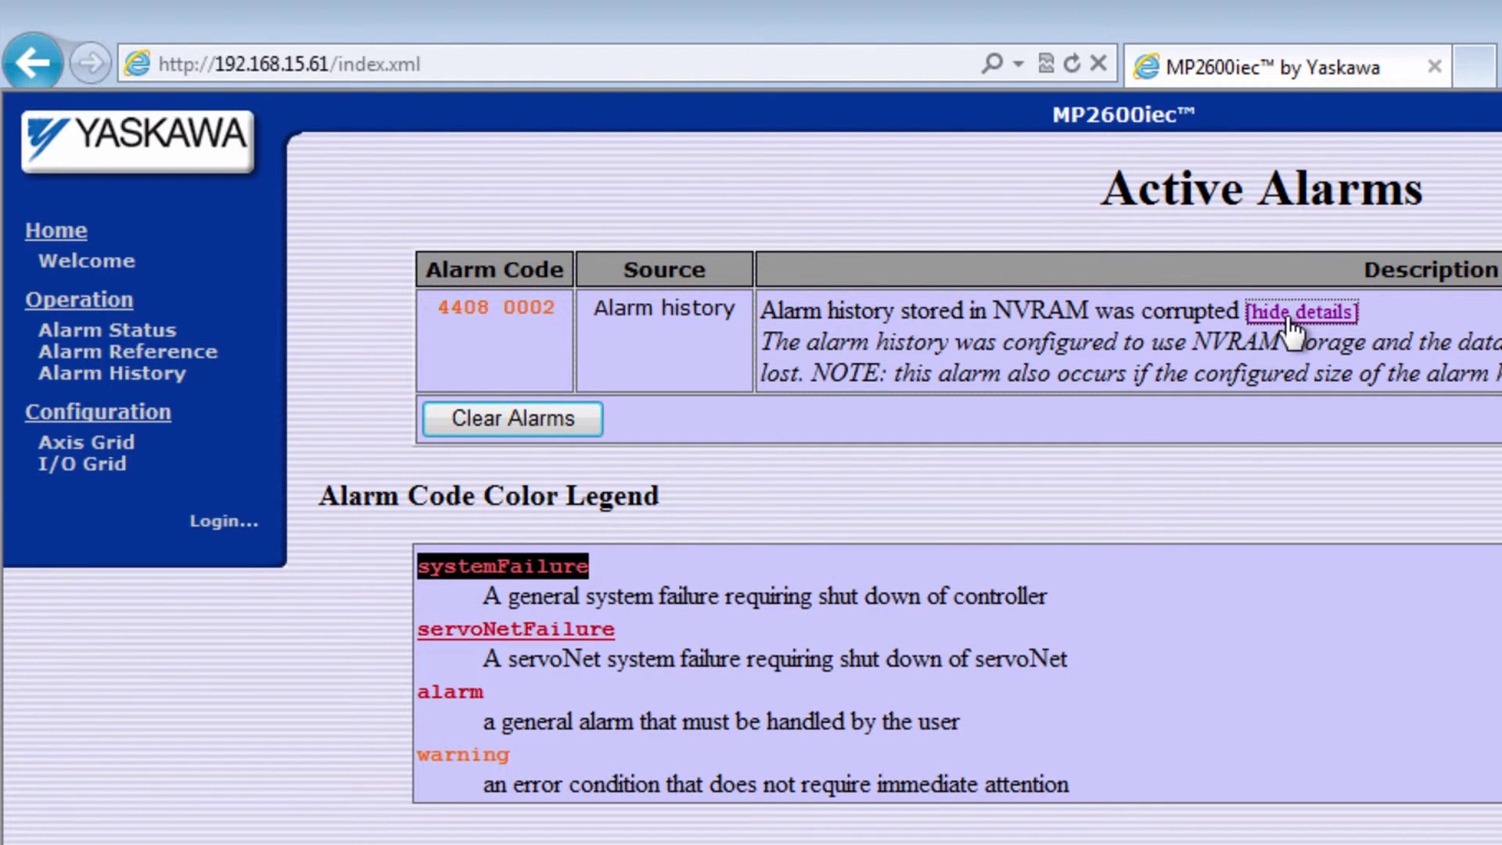
{"action": "left_click", "coordinate": [160, 376]}
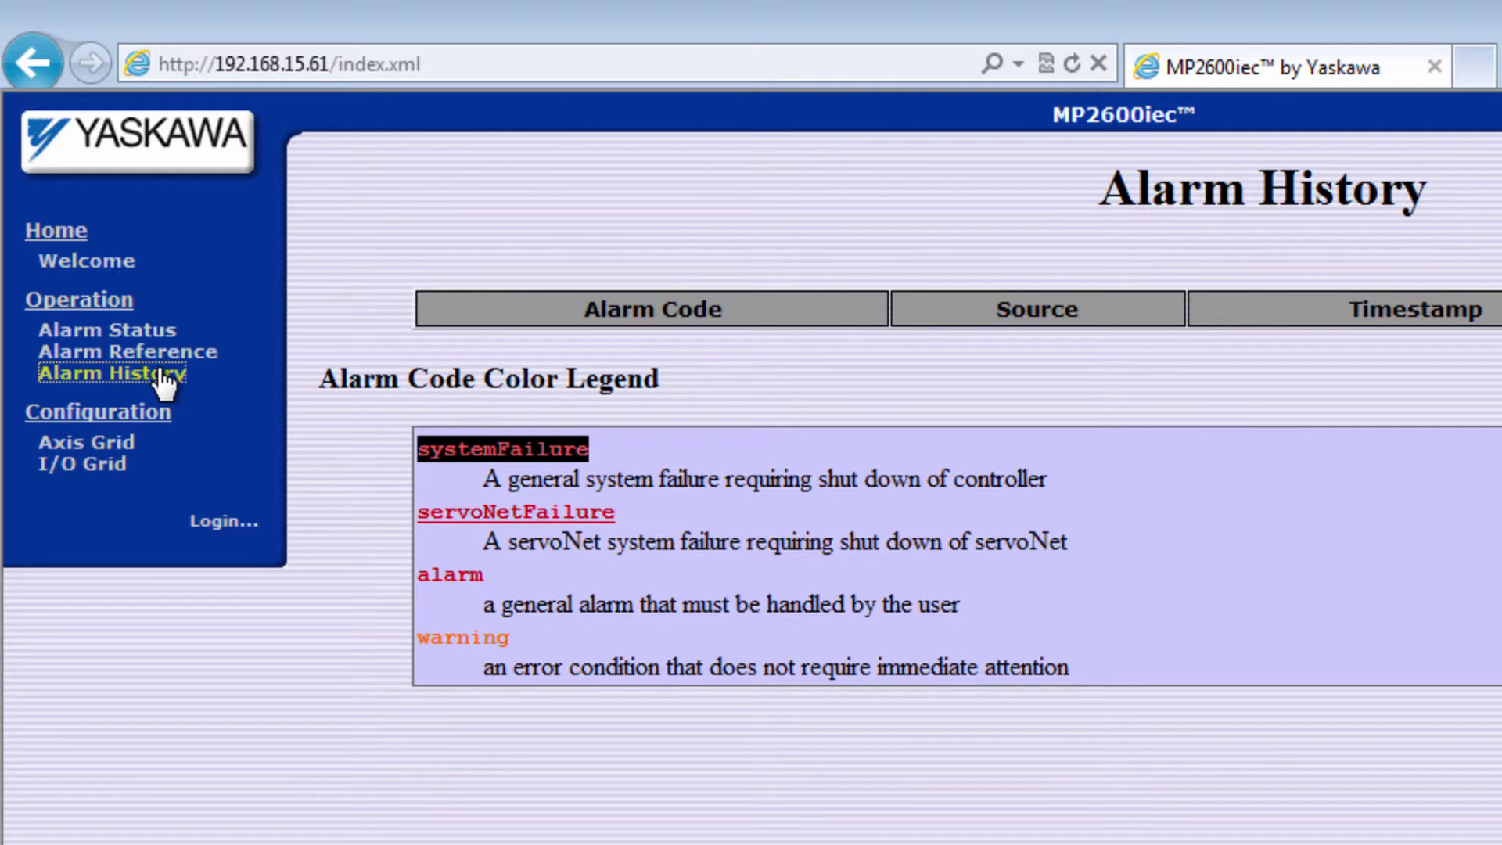
{"action": "left_click", "coordinate": [151, 332]}
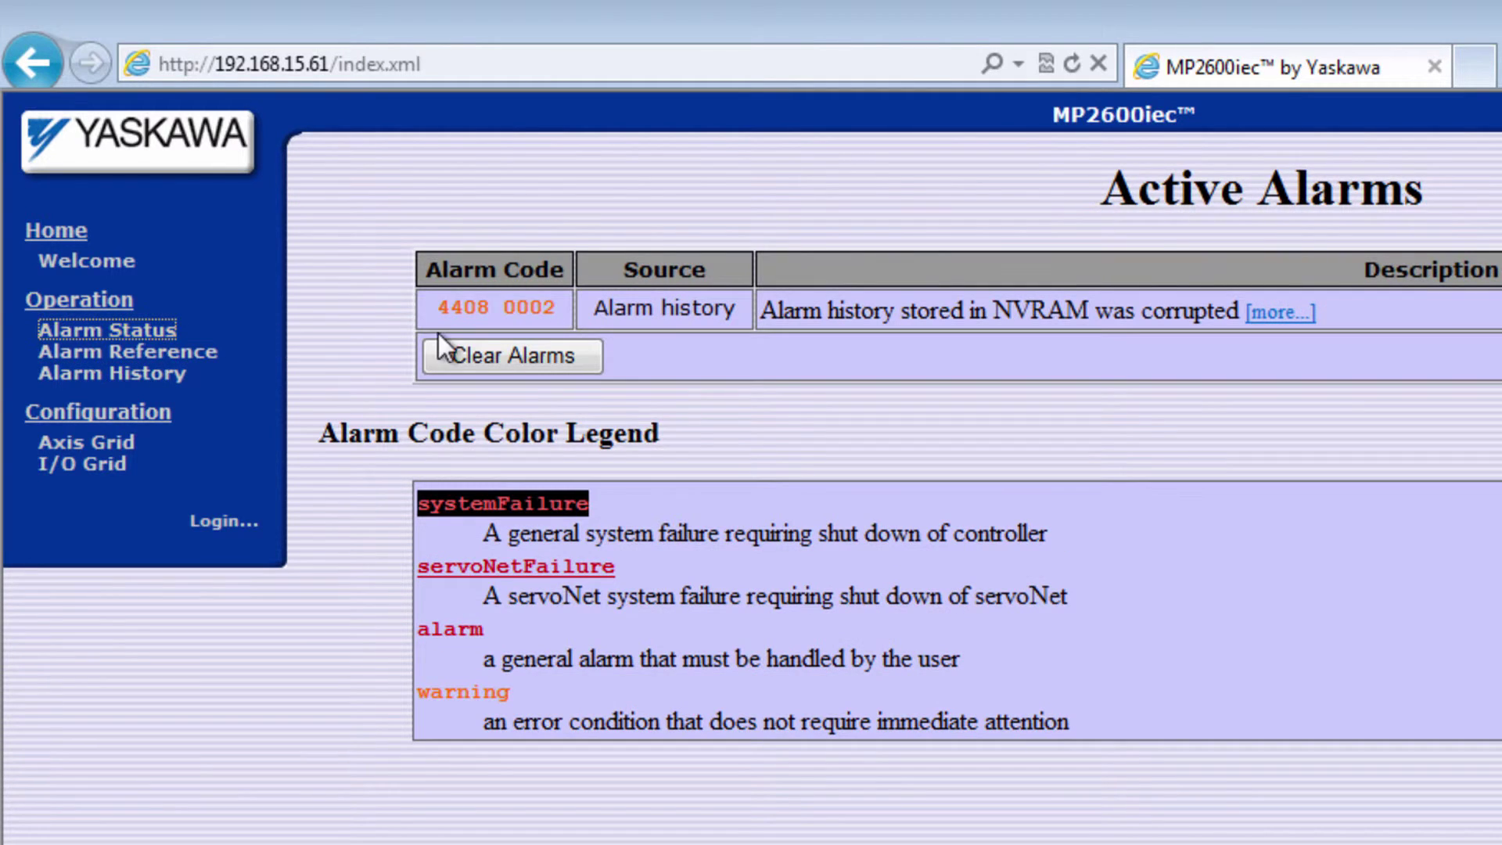
{"action": "left_click", "coordinate": [527, 362]}
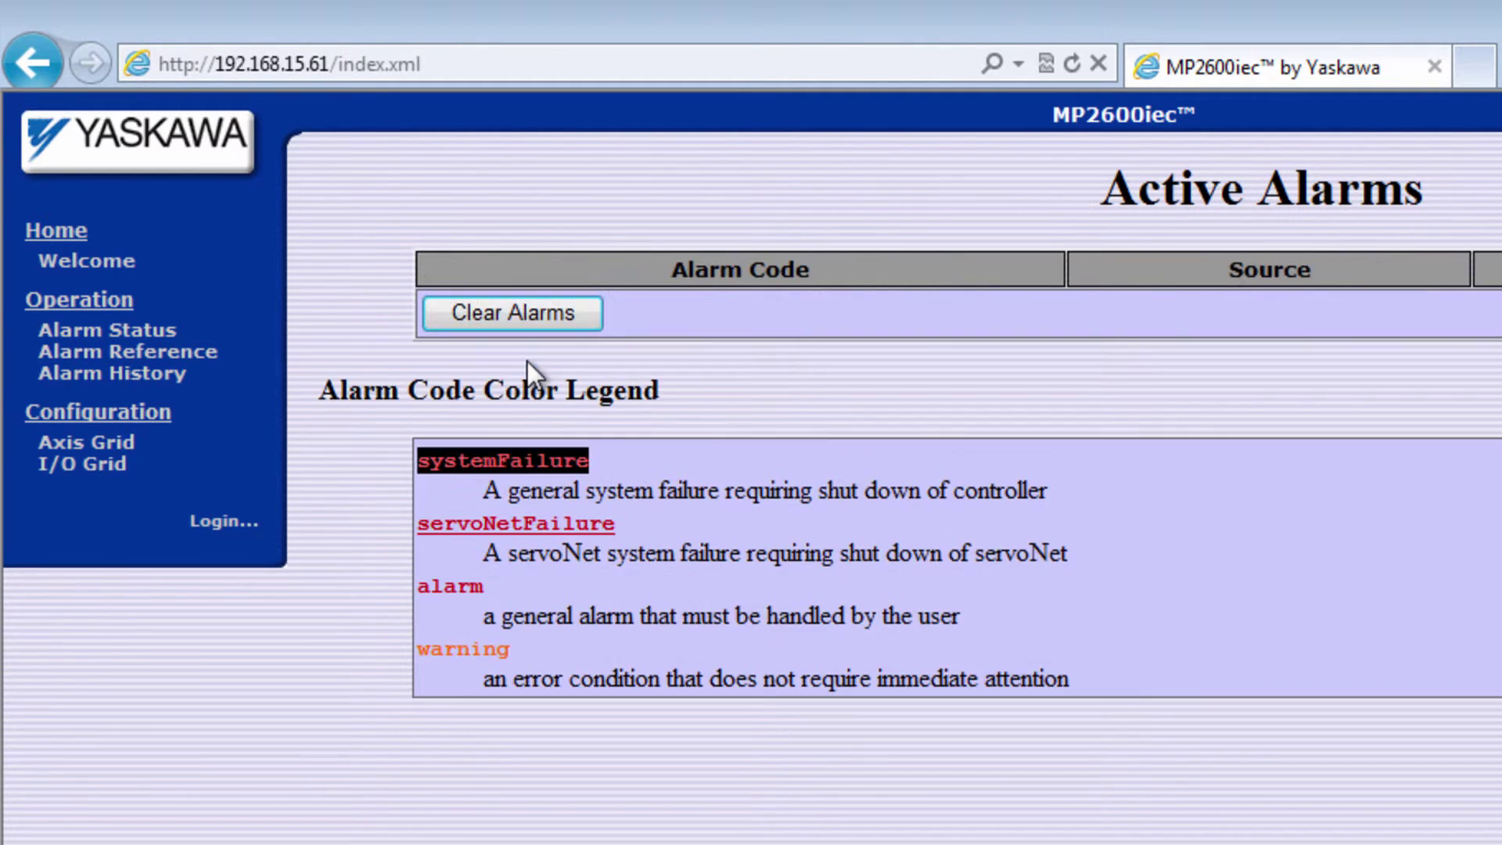
{"action": "left_click", "coordinate": [165, 376]}
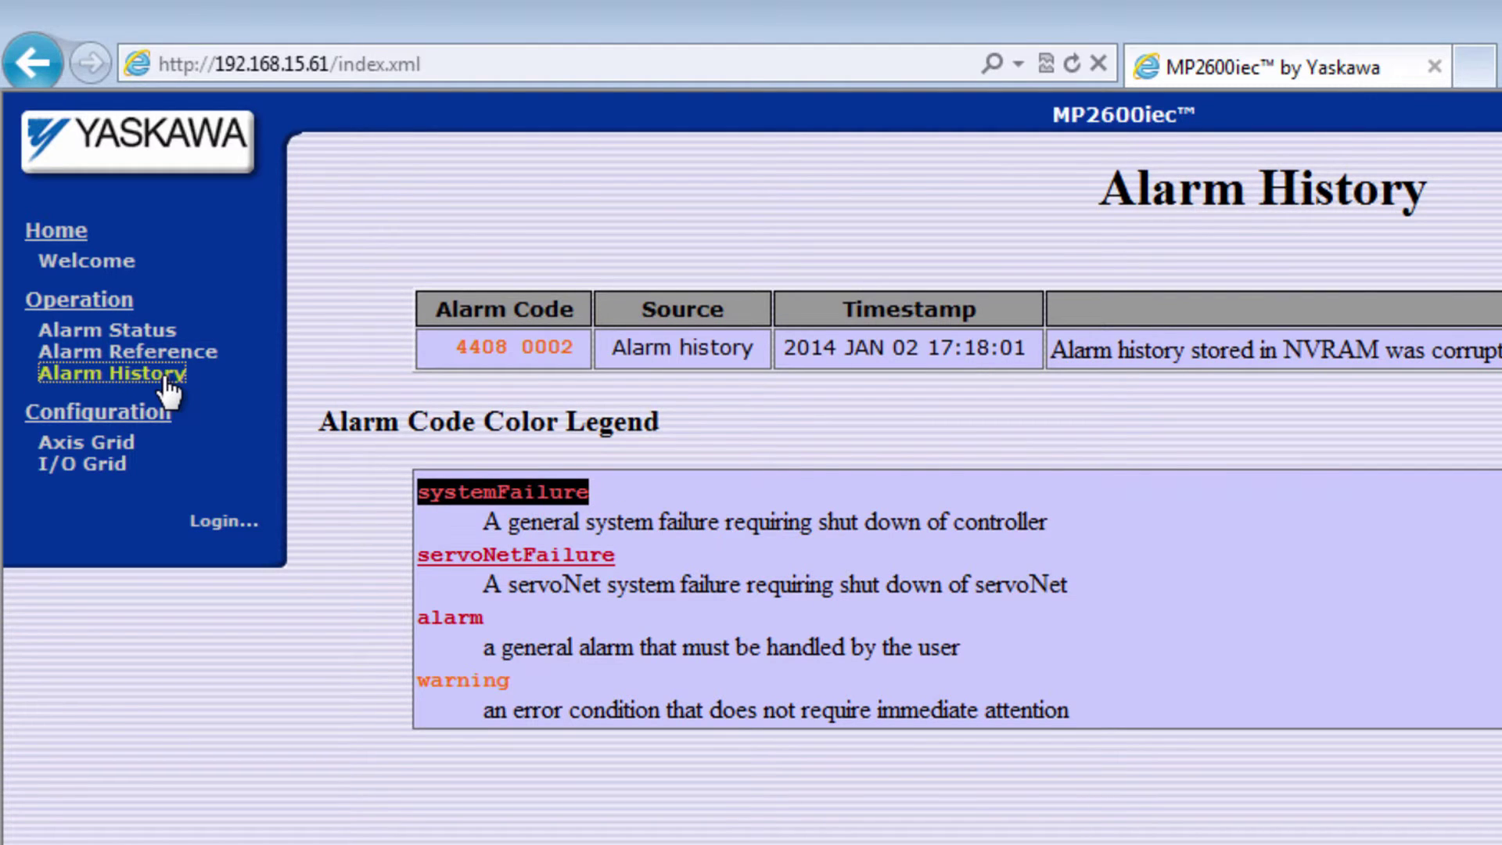
Log in with the administrator name and password, then view the Update Firmware page.
{"action": "left_click", "coordinate": [223, 522]}
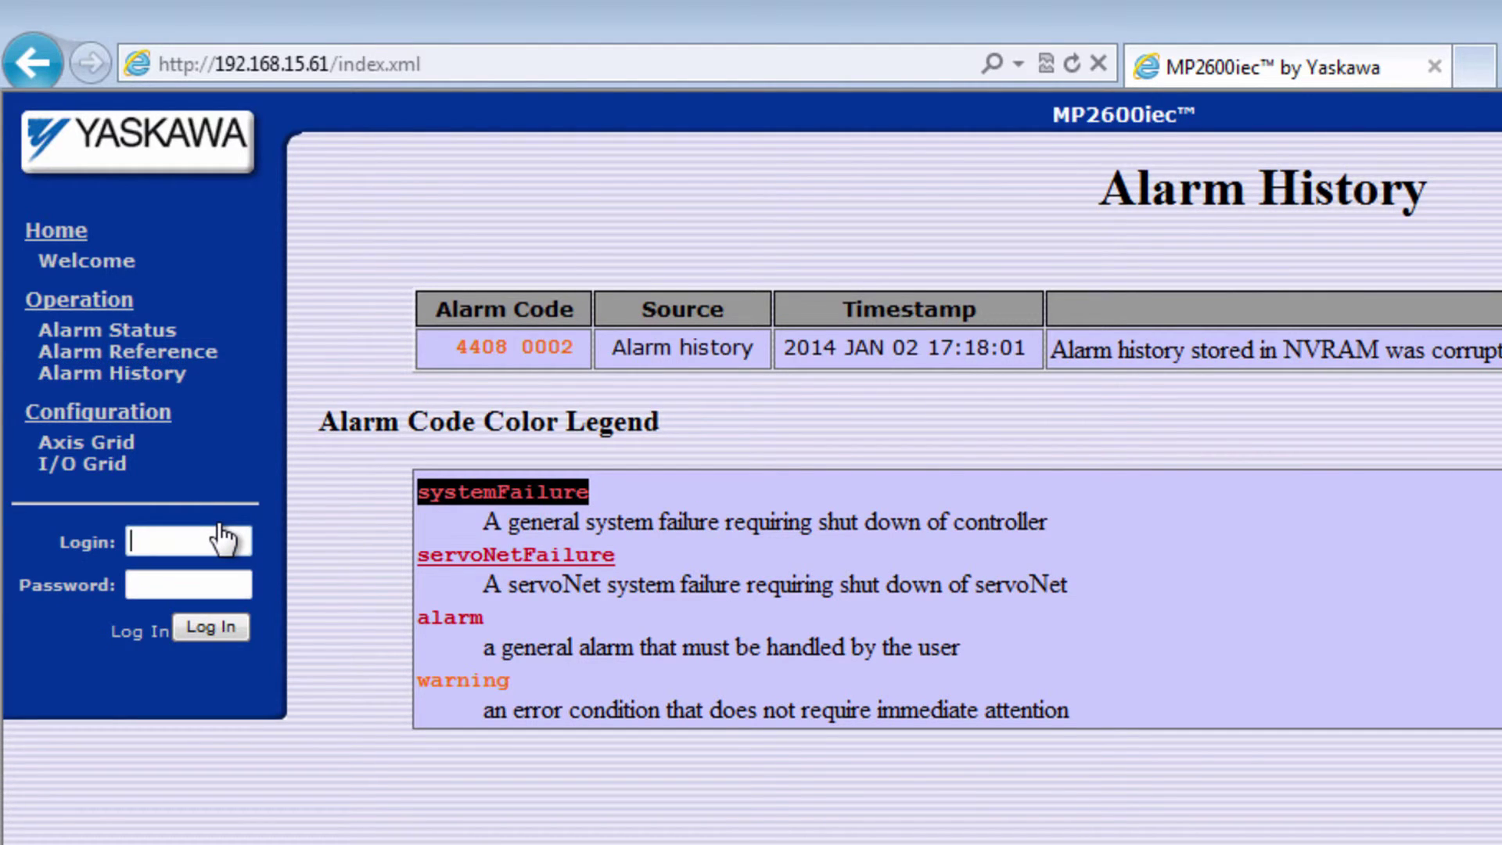
{"action": "type", "text": "Admin"}
{"action": "key", "text": "Tab"}
{"action": "type", "text": "1234"}
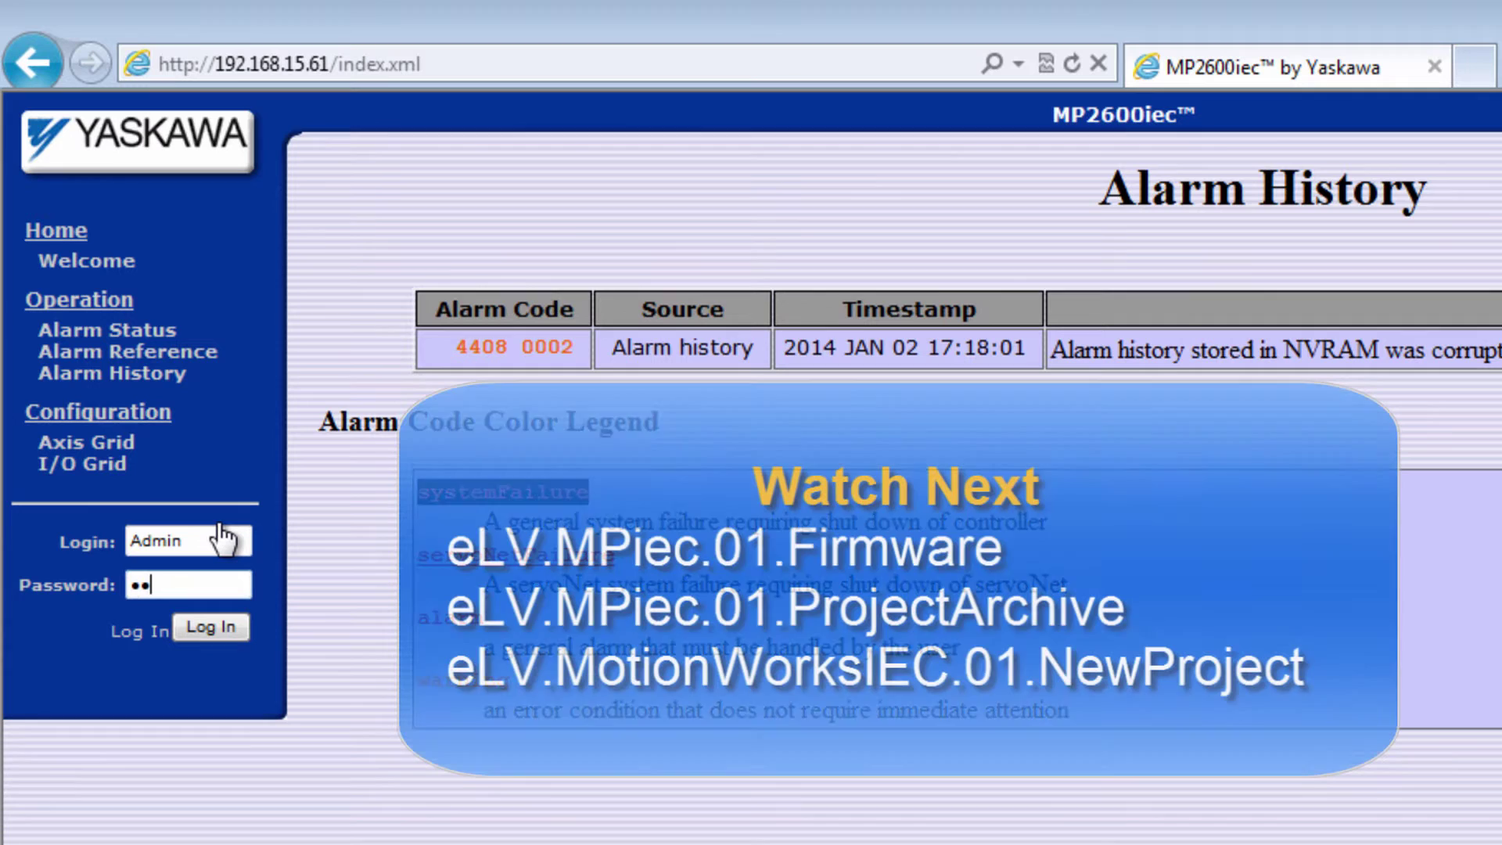
{"action": "key", "text": "Return"}
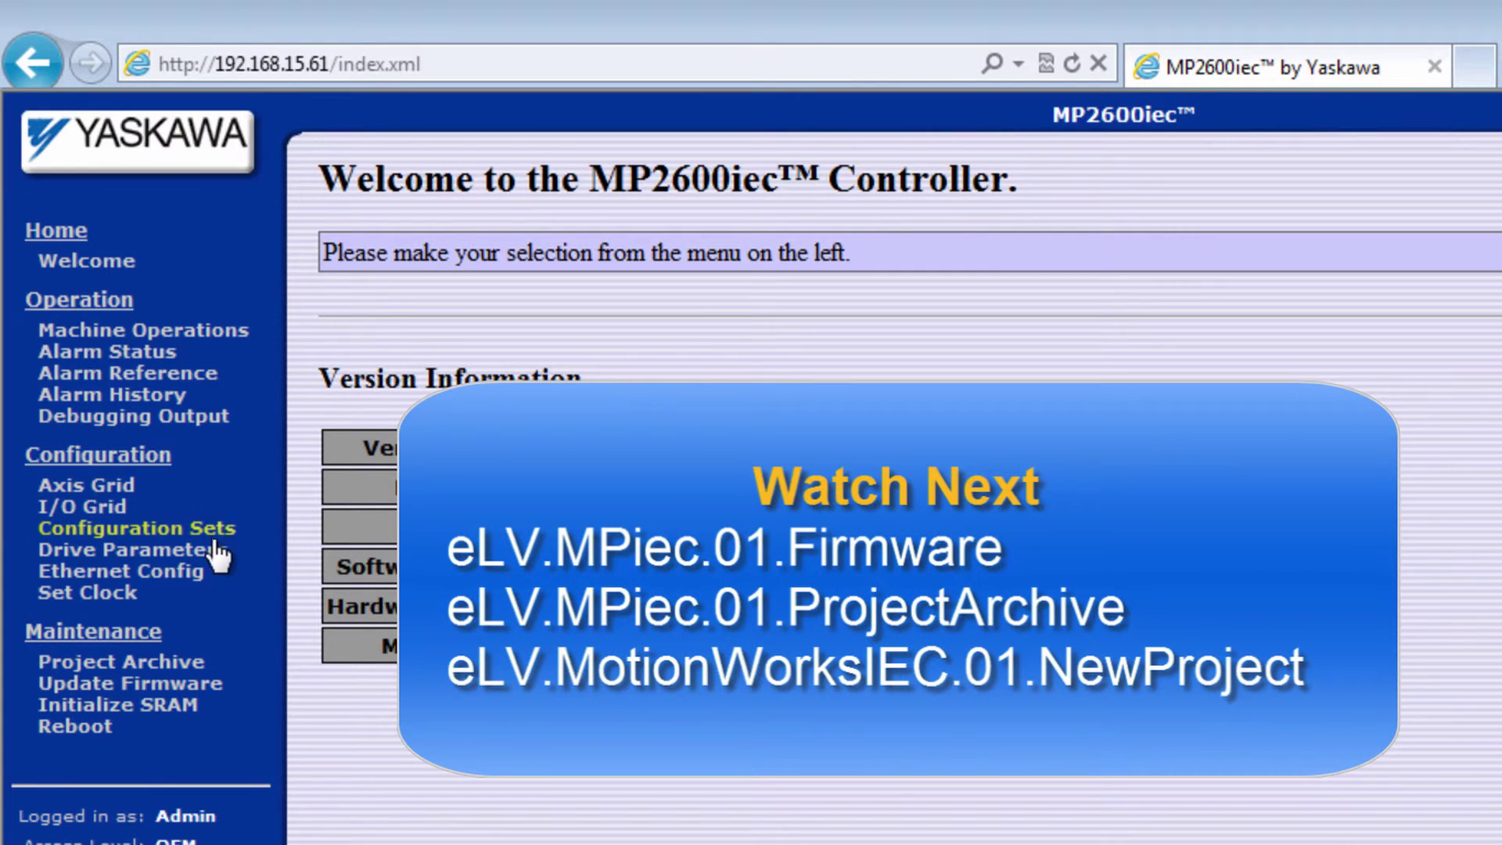
{"action": "left_click", "coordinate": [200, 688]}
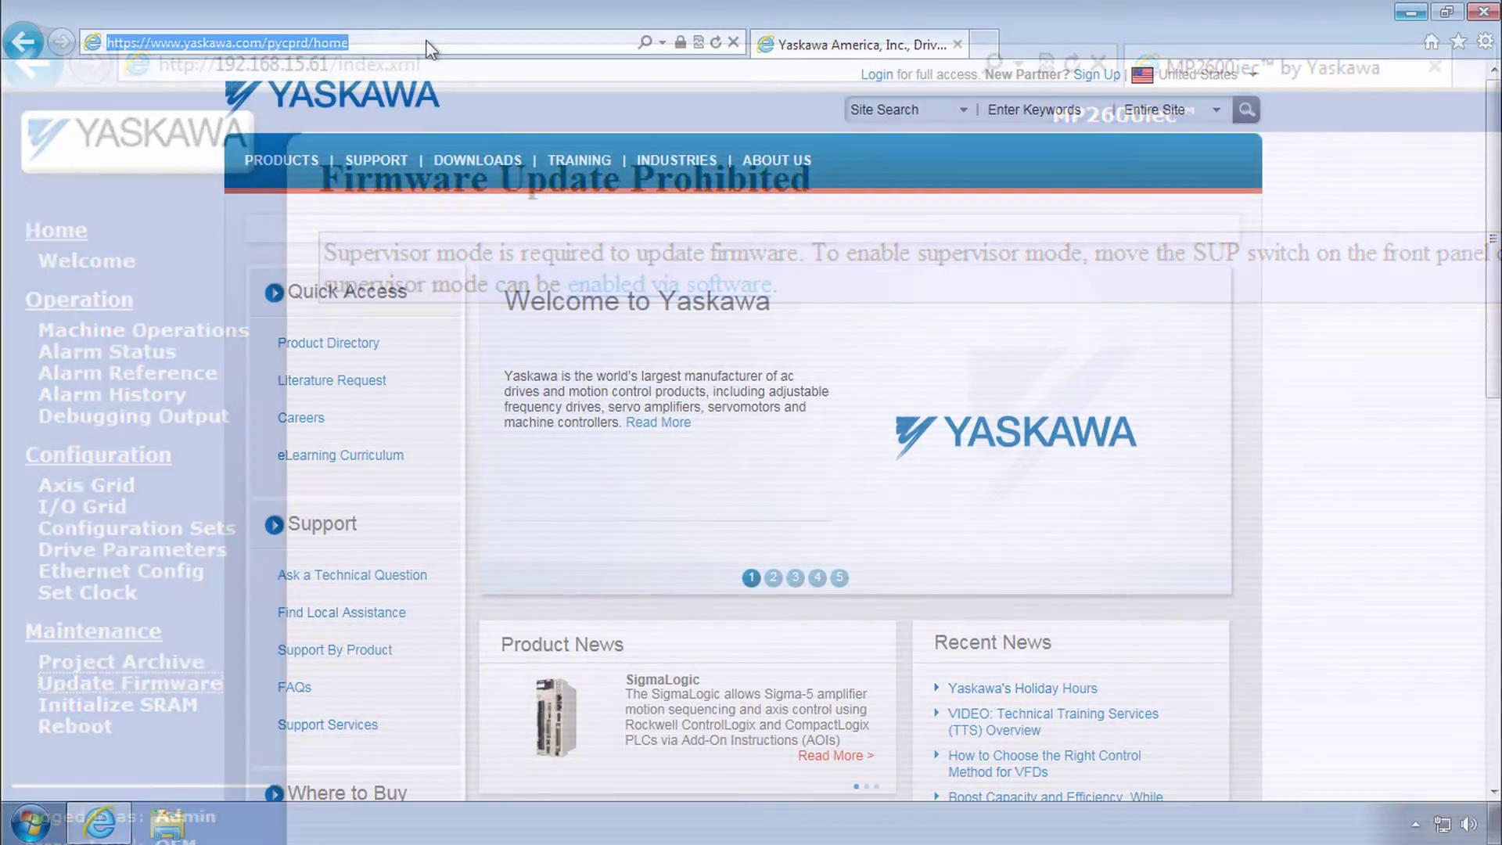
Go to yaskawa.com/iec and open the MP2310iec product page's Software & Firmware section.
{"action": "left_click", "coordinate": [428, 49]}
{"action": "type", "text": "yaskawa.com/iec"}
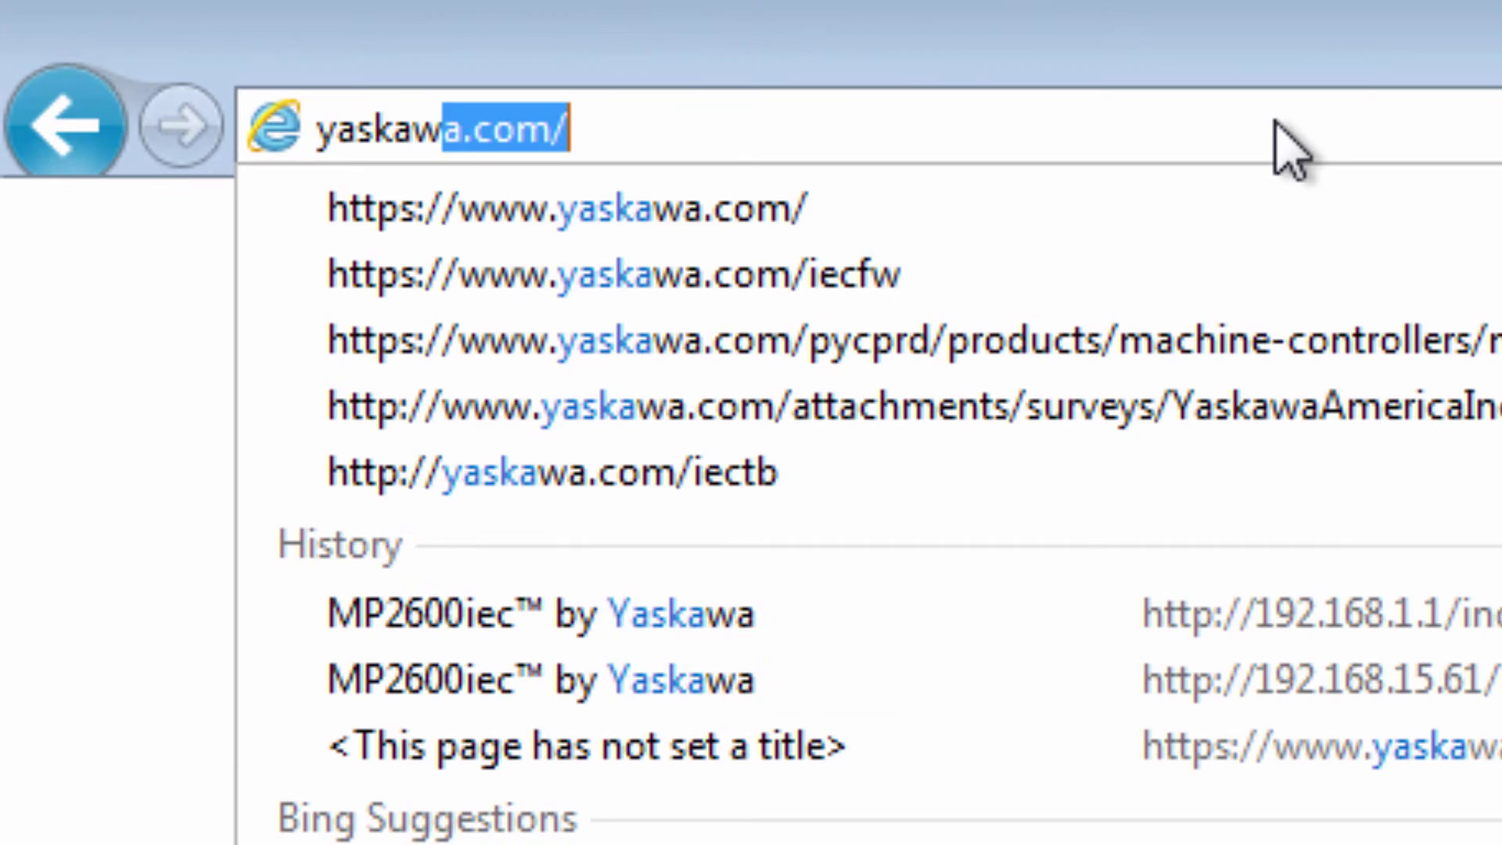
{"action": "key", "text": "Return"}
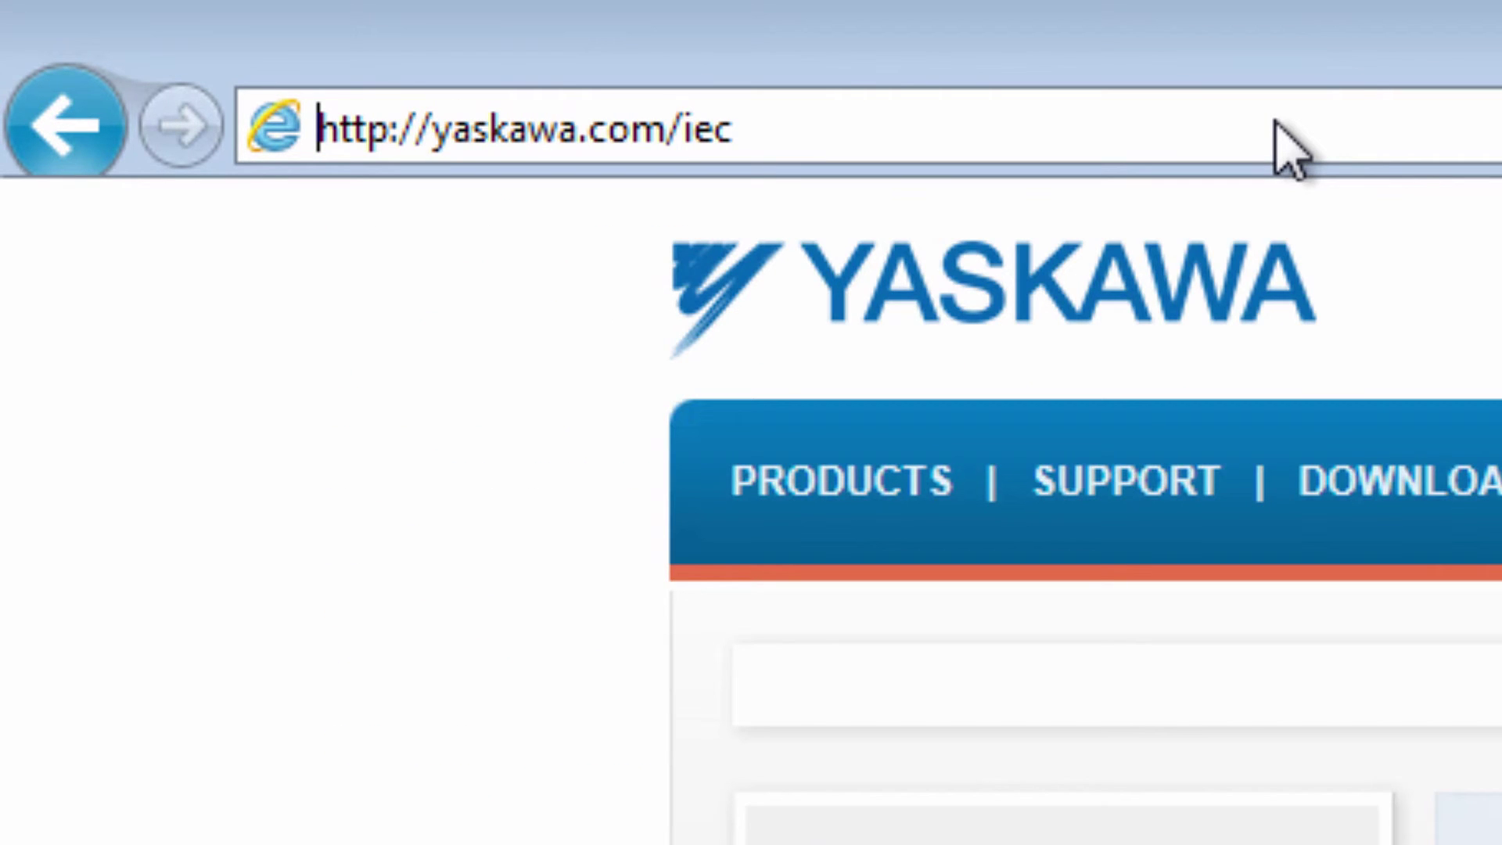
{"action": "scroll", "coordinate": [815, 286], "scroll_direction": "down", "scroll_amount": 3}
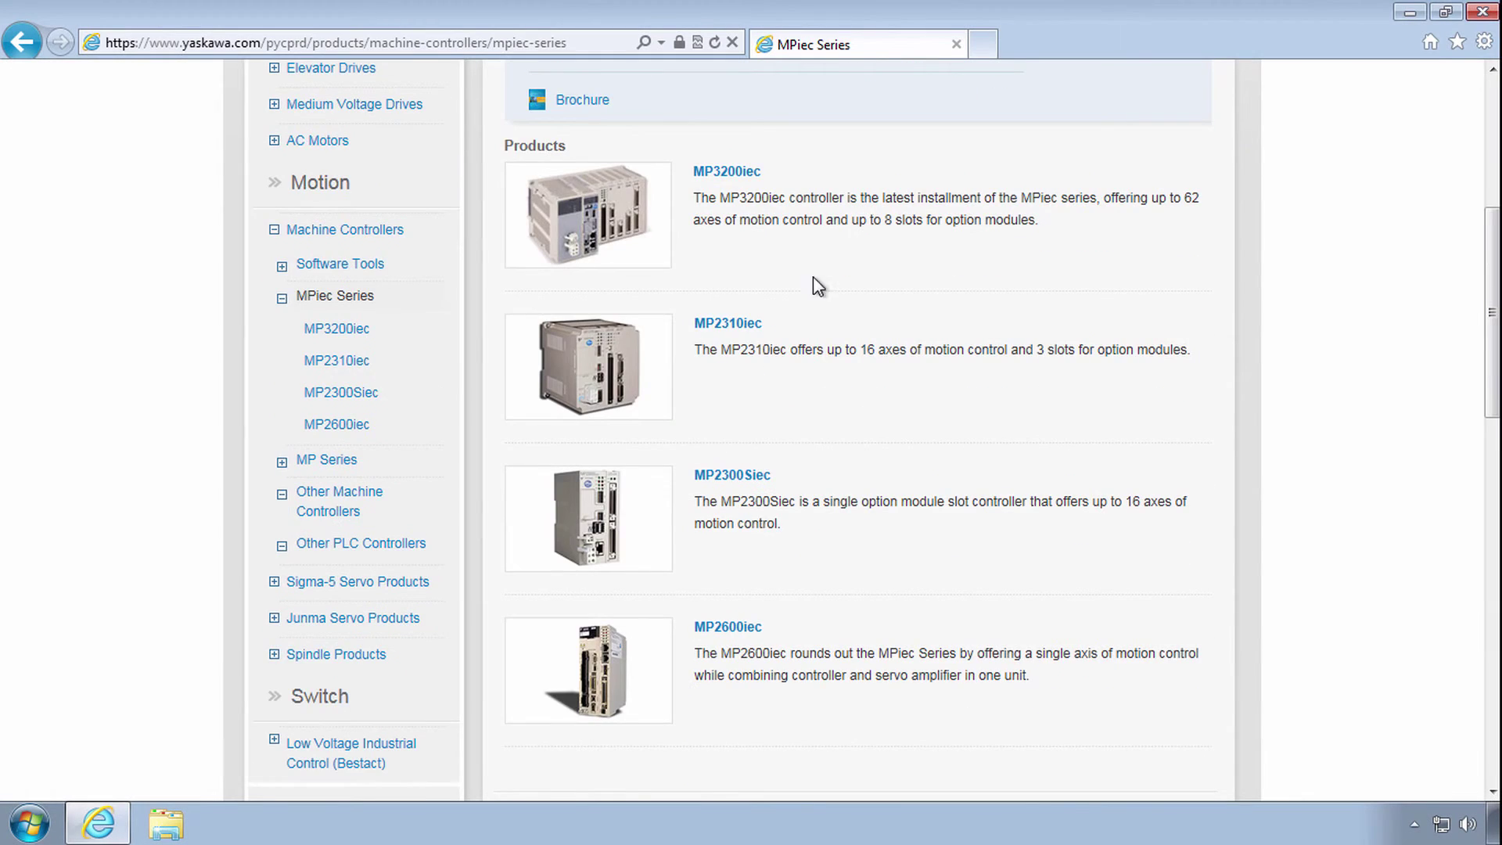
{"action": "left_click", "coordinate": [735, 322]}
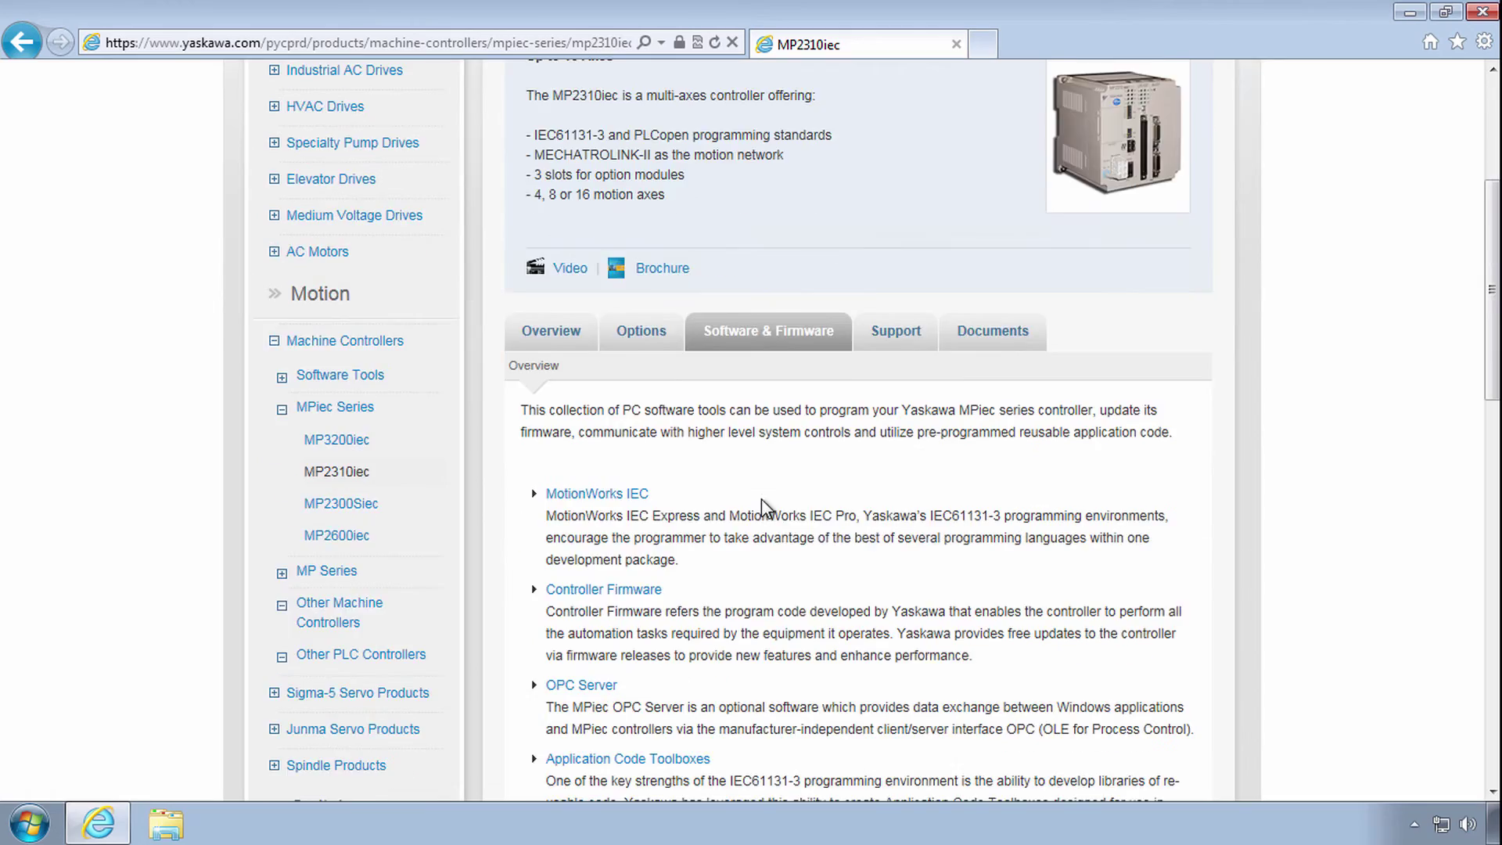
{"action": "scroll", "coordinate": [772, 613], "scroll_direction": "down", "scroll_amount": 3}
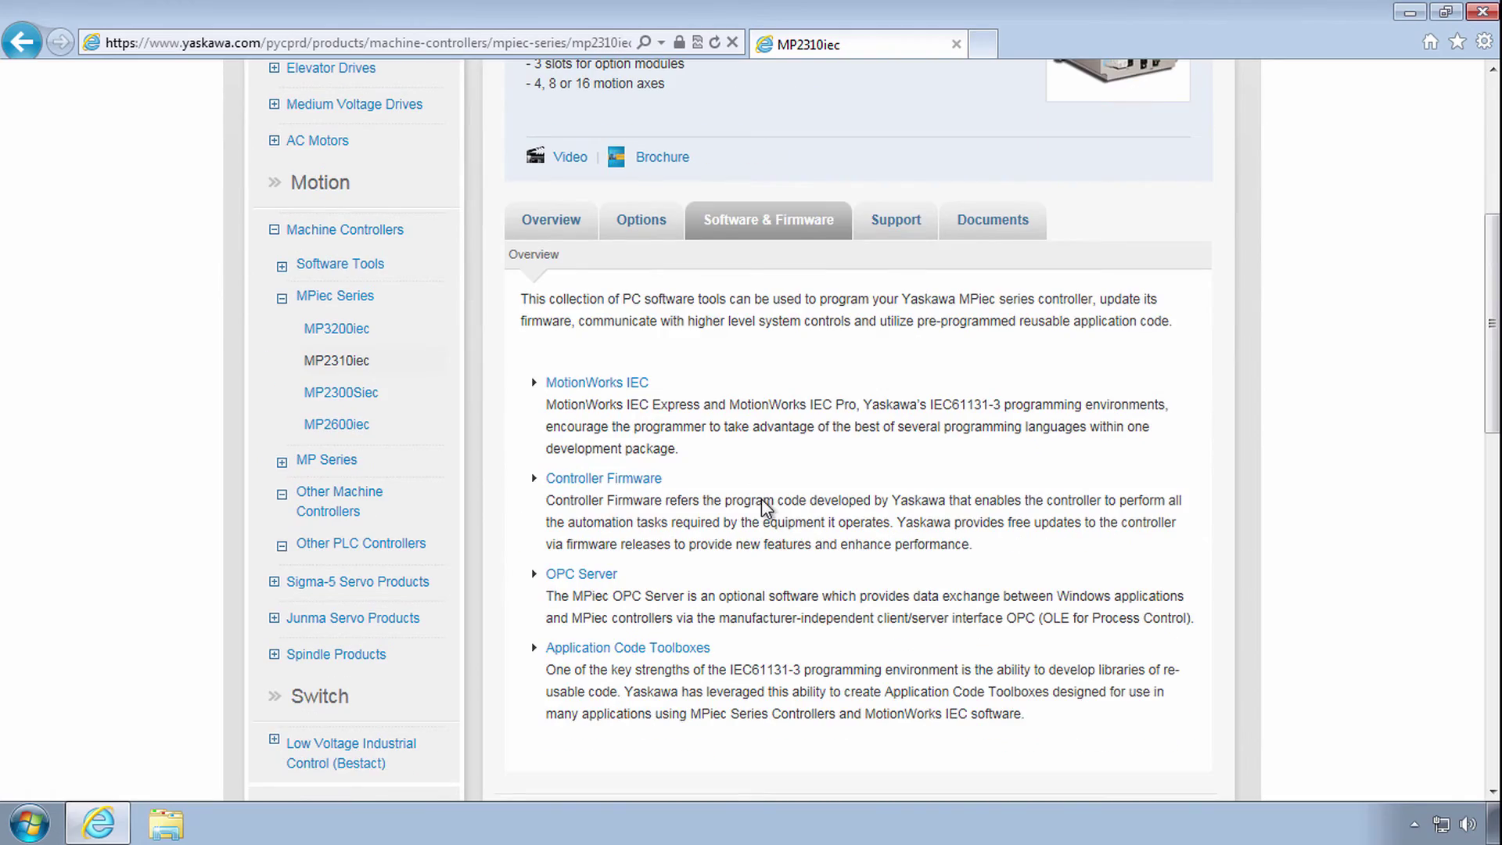